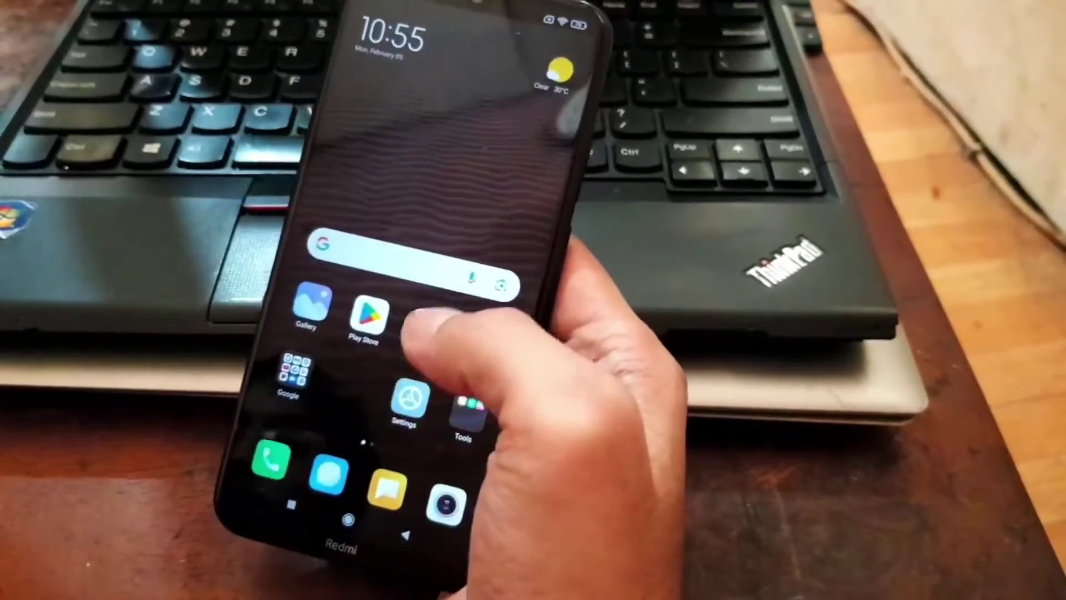
Open the phone's Settings and review the About phone details
click(360, 395)
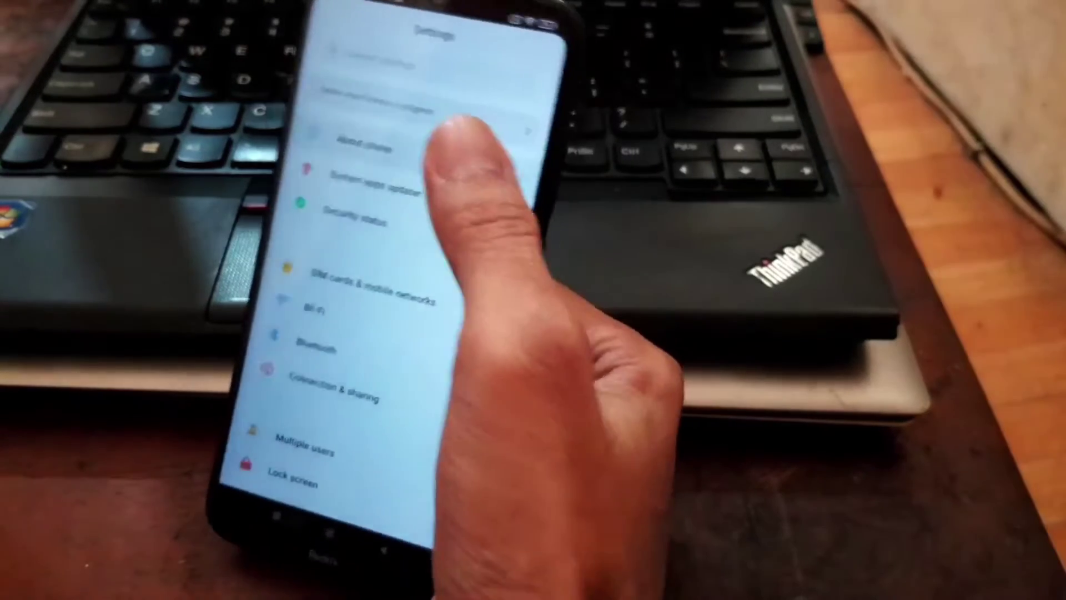
click(427, 117)
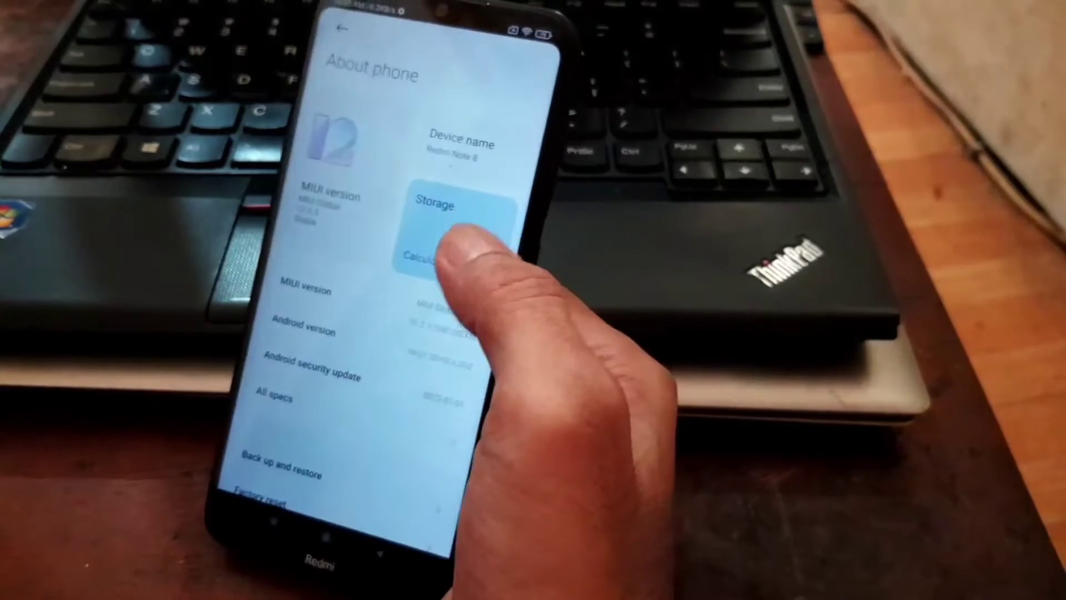
scroll(456, 244, down, 2)
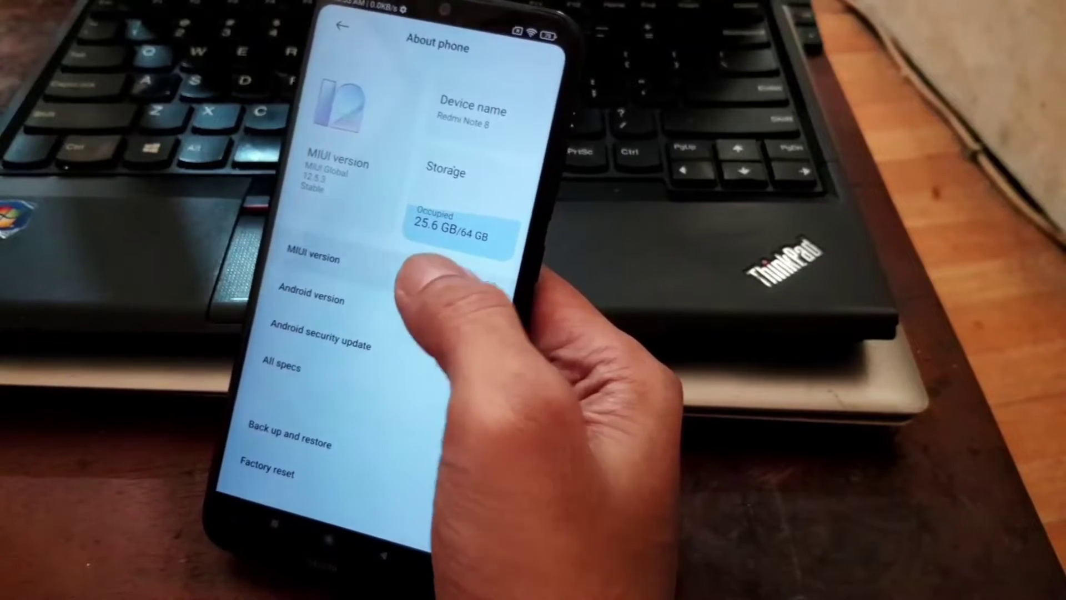
Return to the main settings list and open Additional settings
click(383, 554)
scroll(388, 333, down, 10)
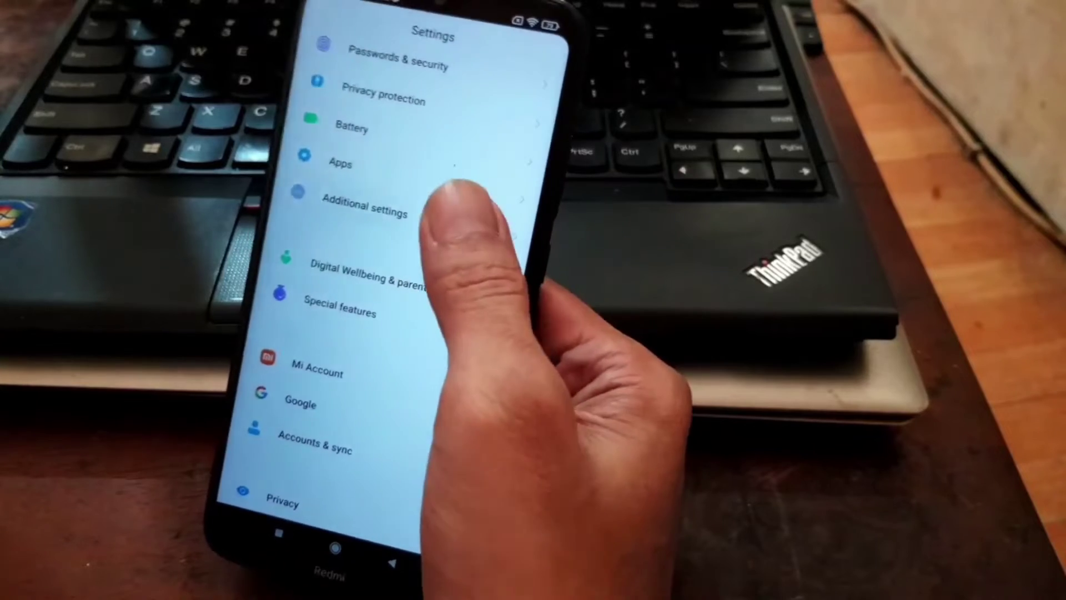
click(455, 192)
scroll(433, 278, down, 5)
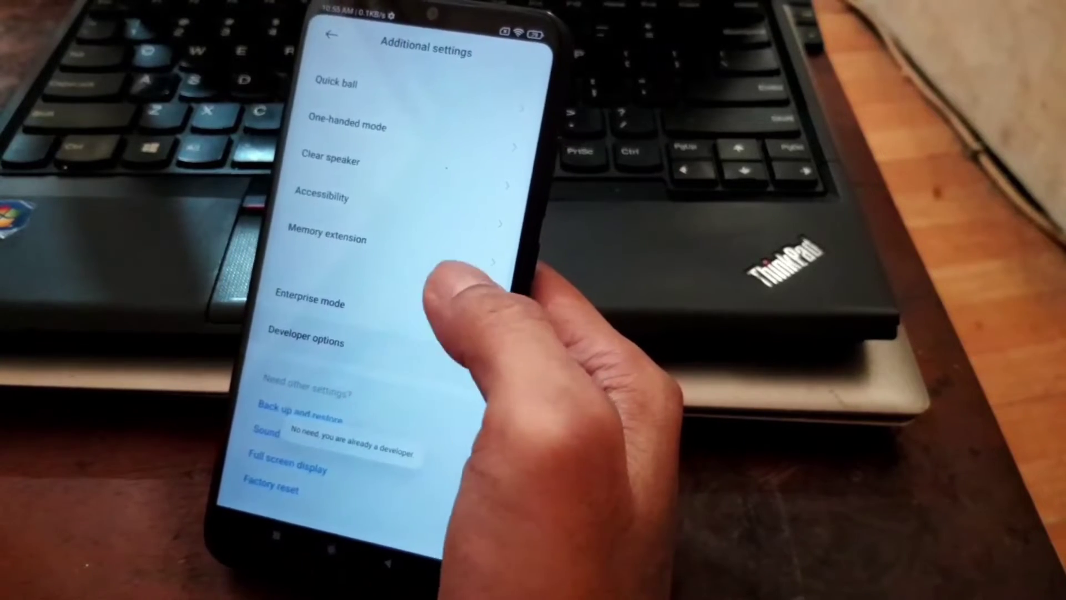
In Developer options, check Mi Unlock status and agree to its permissions request
click(388, 338)
scroll(400, 278, down, 5)
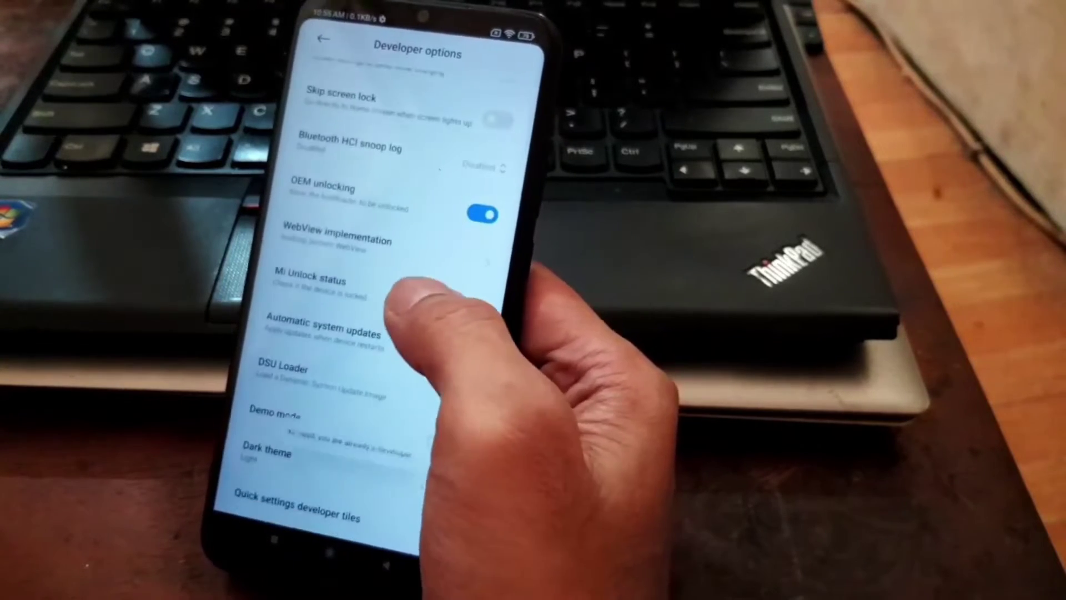
click(355, 281)
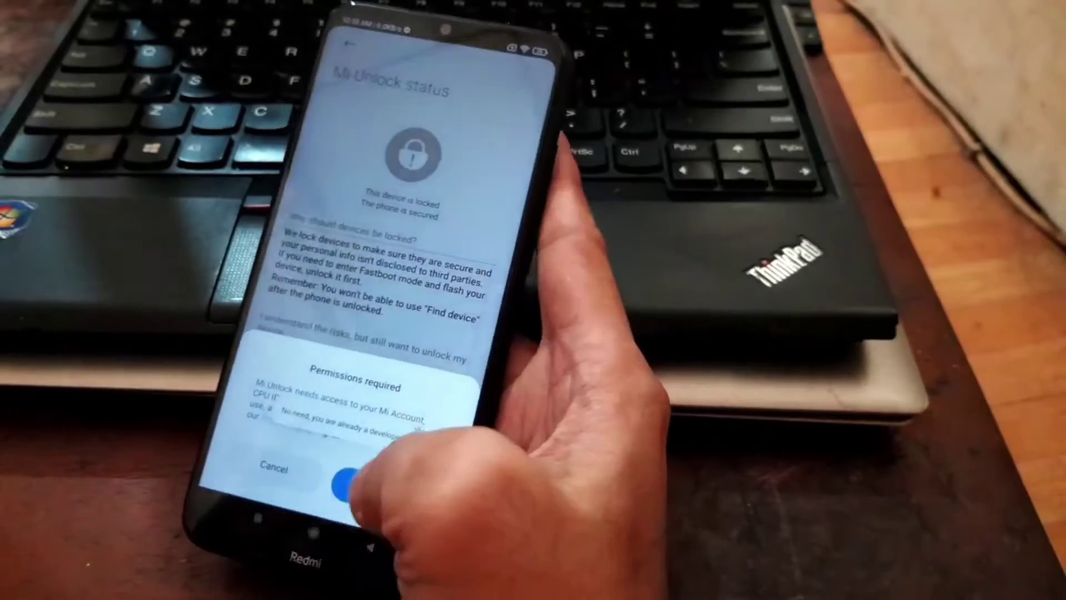
click(347, 488)
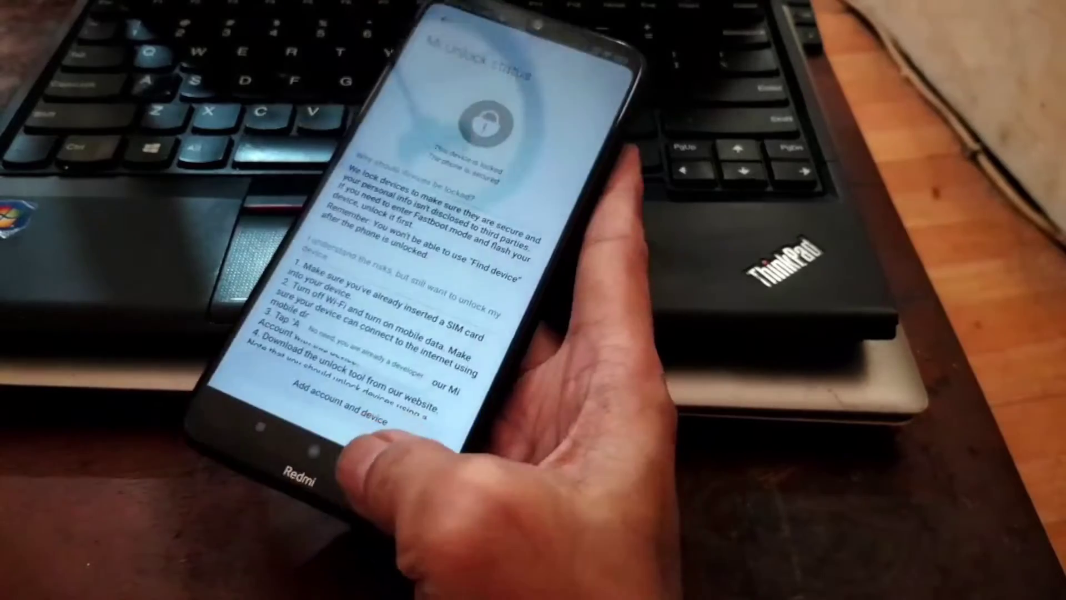
click(383, 536)
Switch on and confirm OEM unlocking, then leave Settings
scroll(414, 333, up, 2)
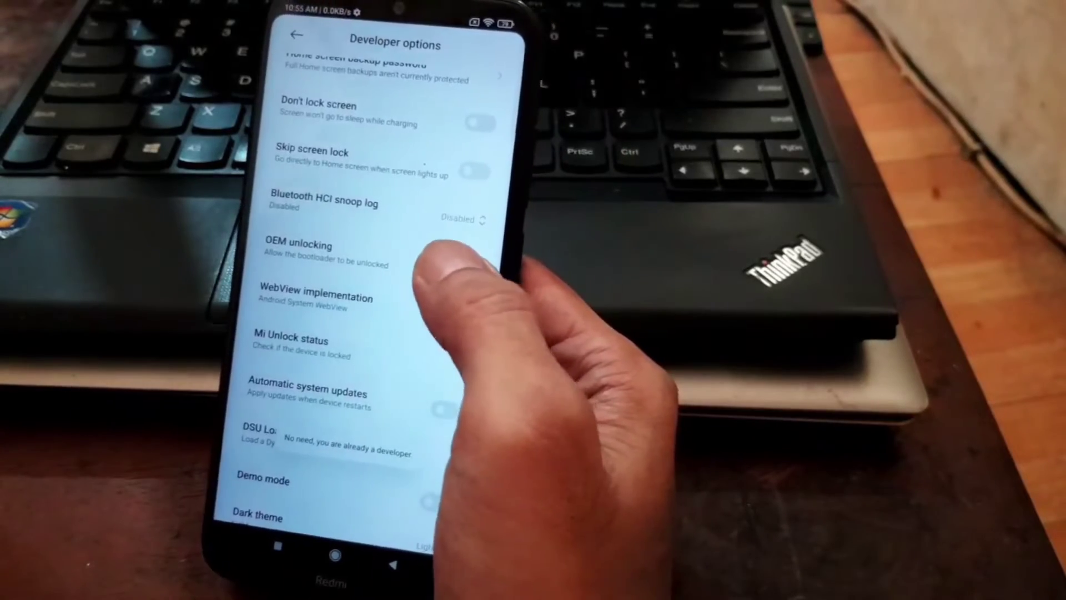
click(461, 264)
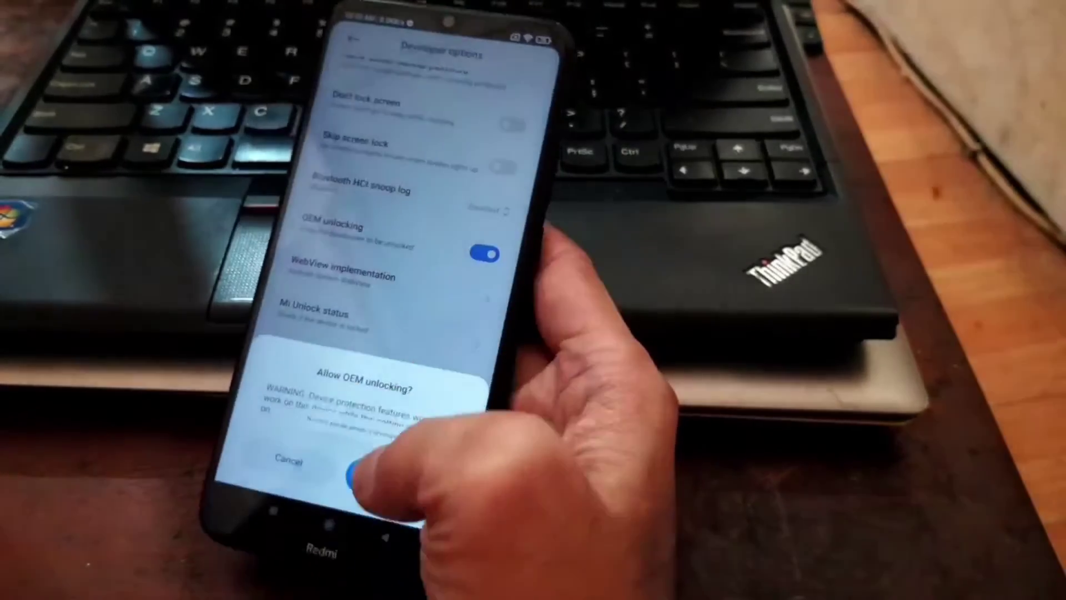
click(378, 467)
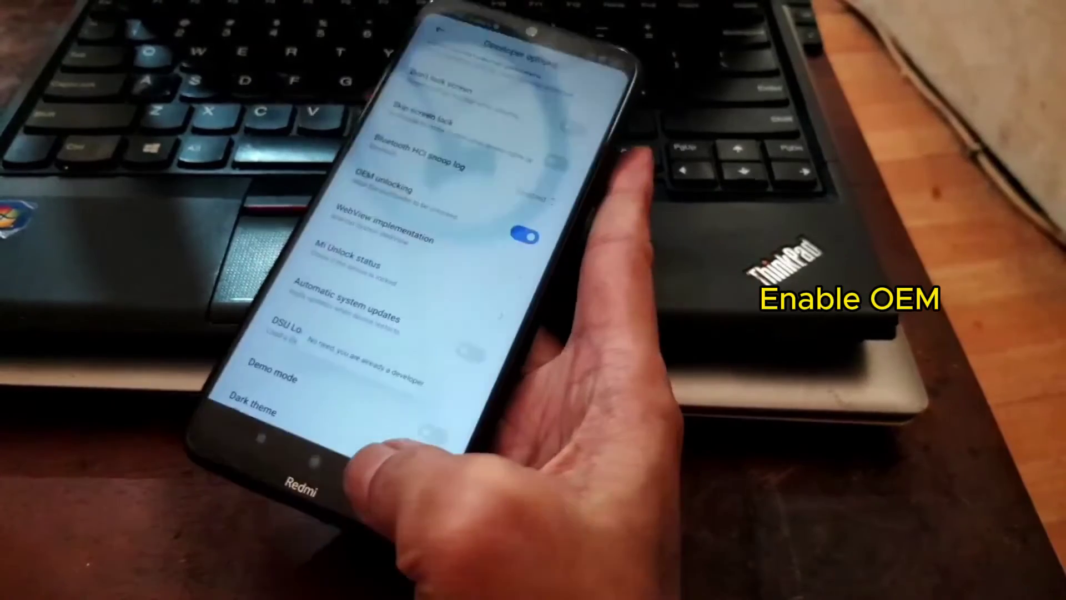
click(313, 461)
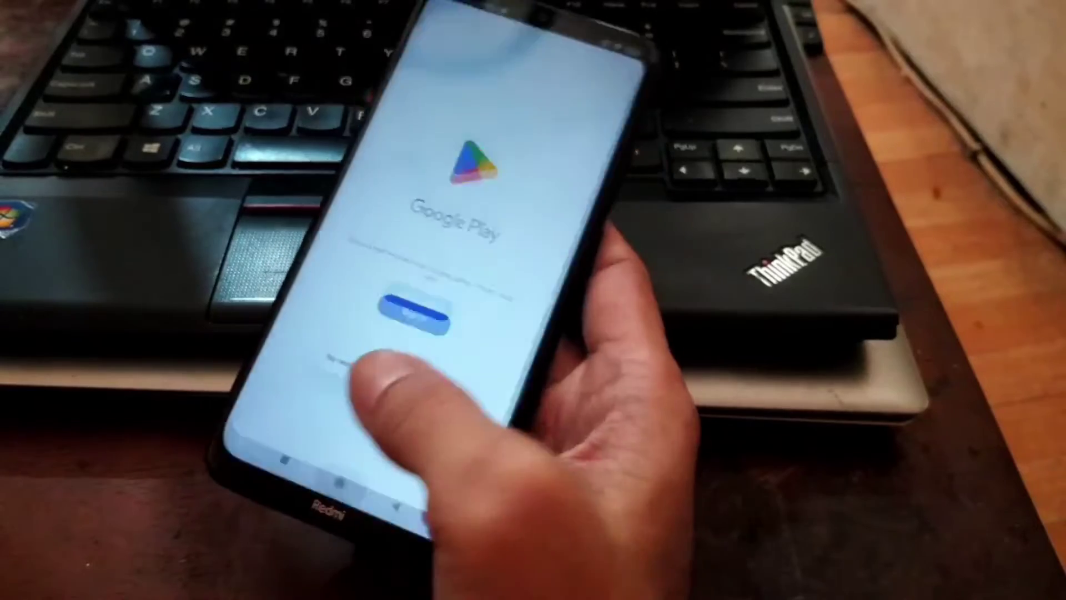
Return the phone from Google Play to its home screen
click(332, 498)
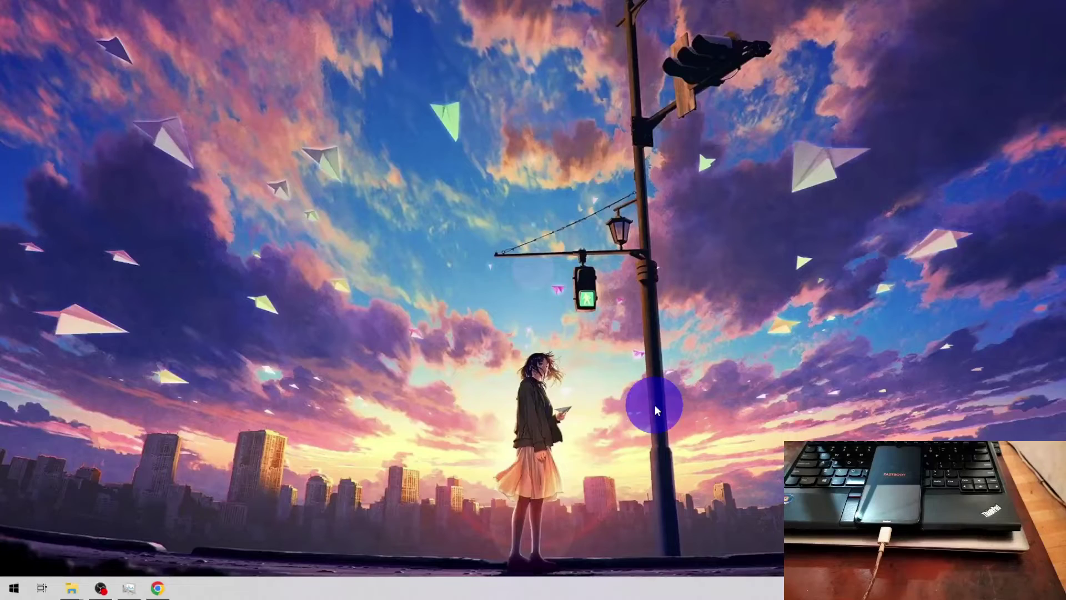
Launch PowerShell, run fastboot getvar all, and recall the mistyped command to fix it
click(14, 588)
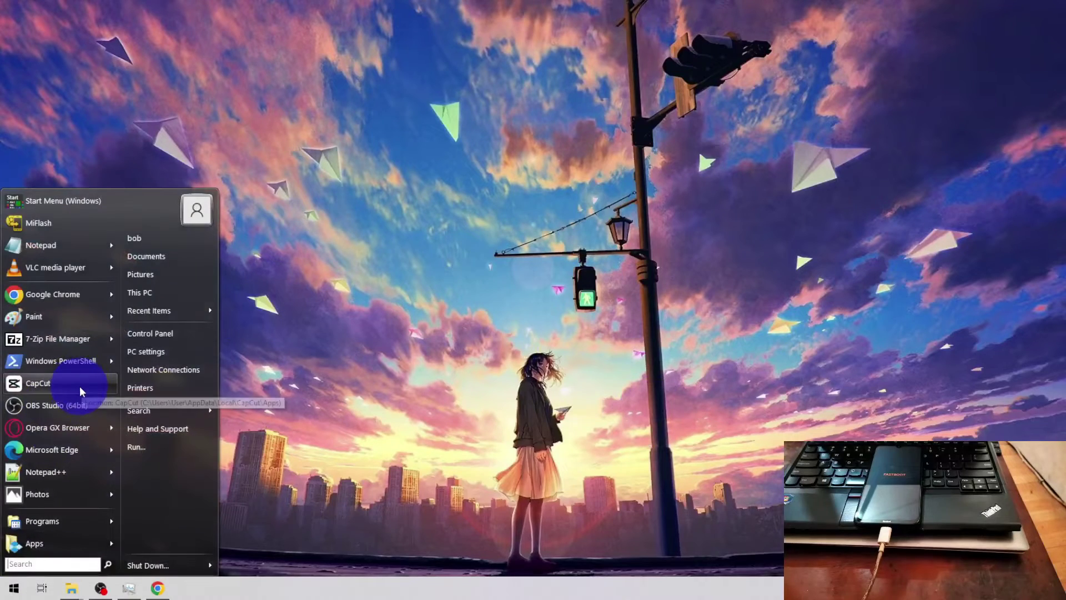
click(83, 360)
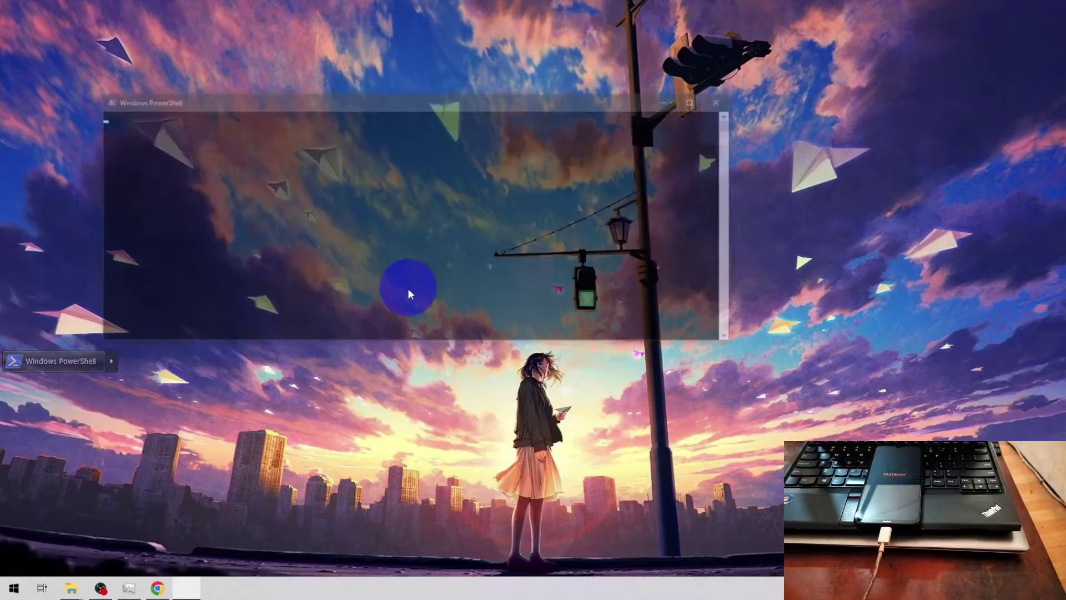
click(439, 251)
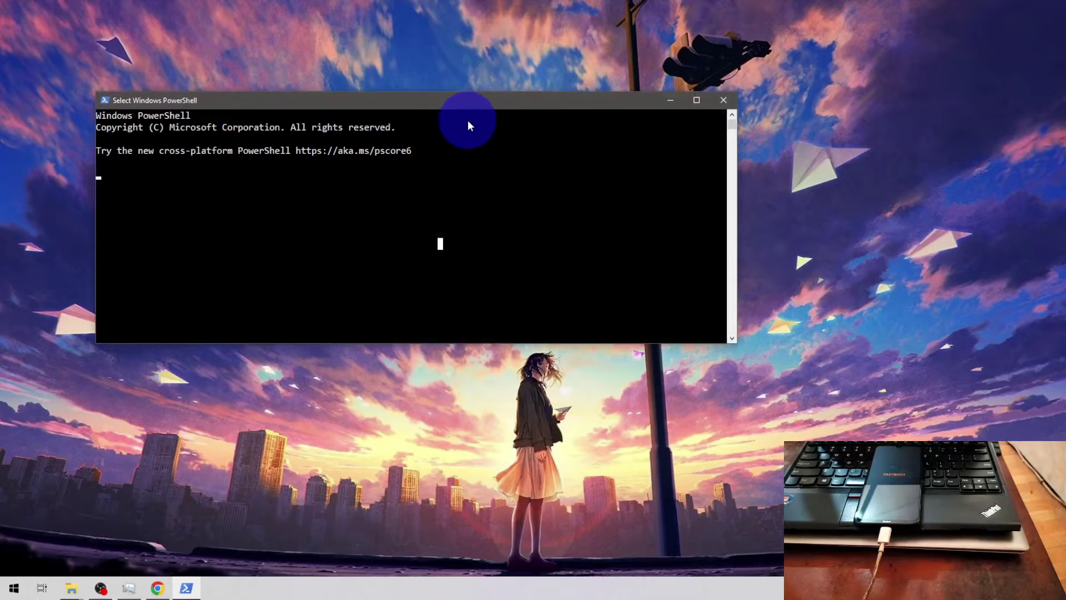
key(Escape)
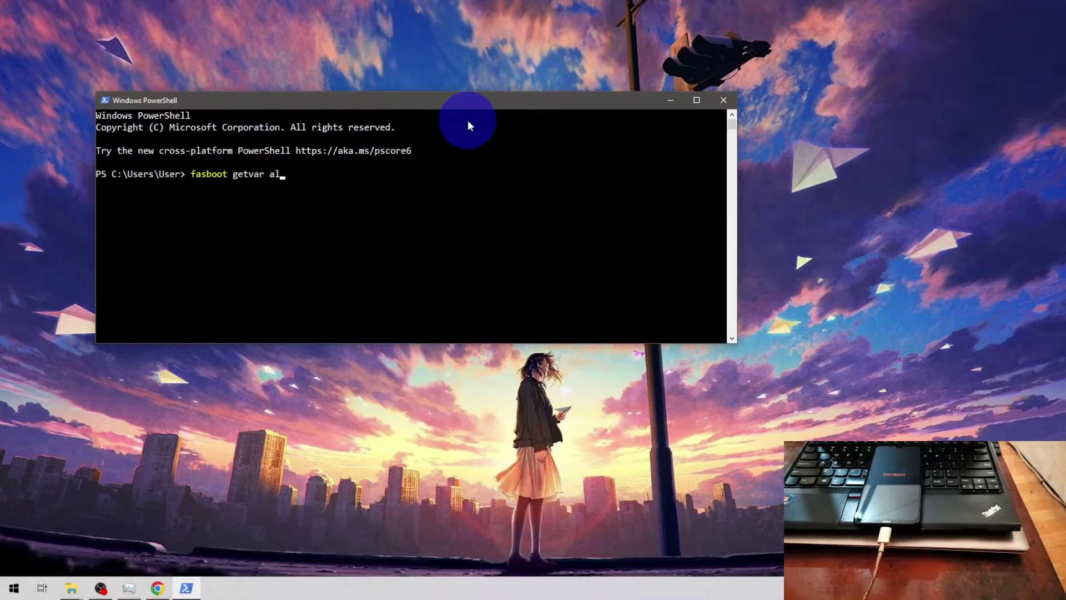
key(Return)
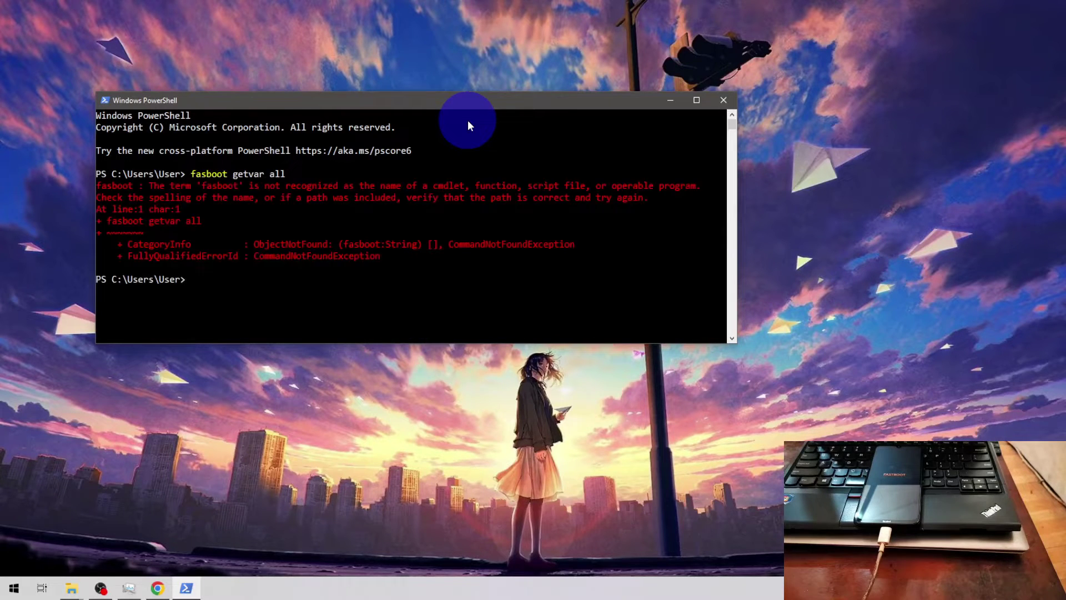
key(Up)
Run the corrected fastboot getvar all and scroll through the bootloader variables
text(t)
key(Return)
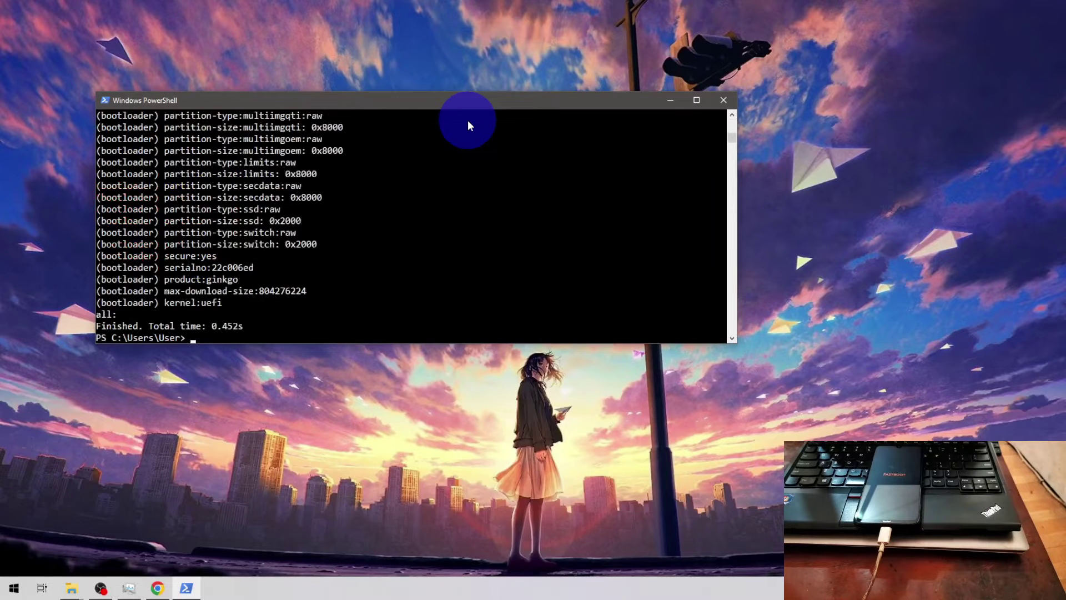
drag(455, 101, 522, 91)
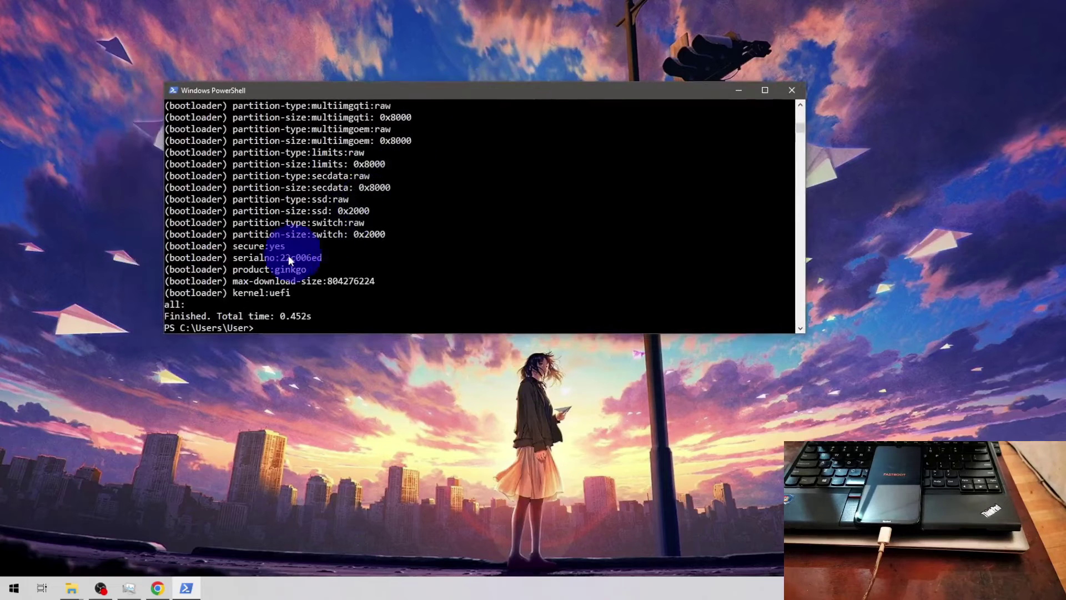
click(281, 268)
click(324, 257)
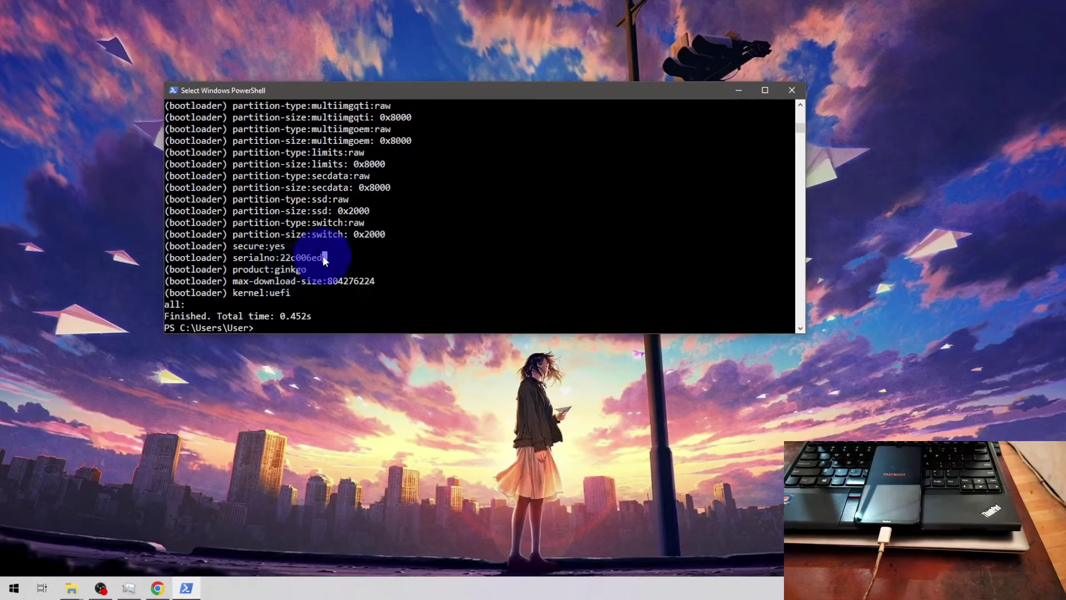
scroll(354, 265, up, 20)
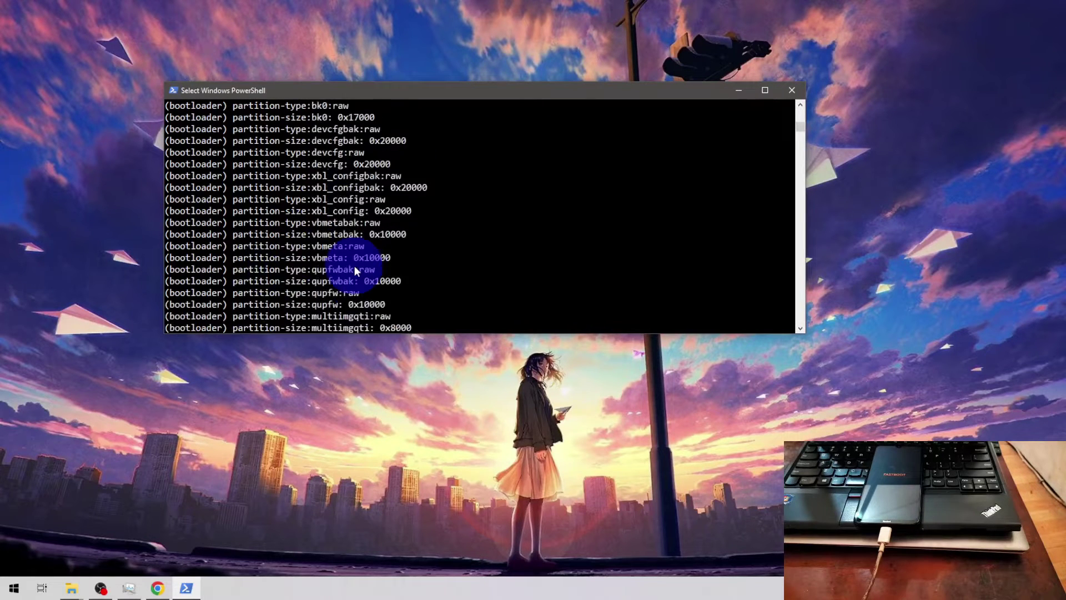
scroll(354, 265, up, 20)
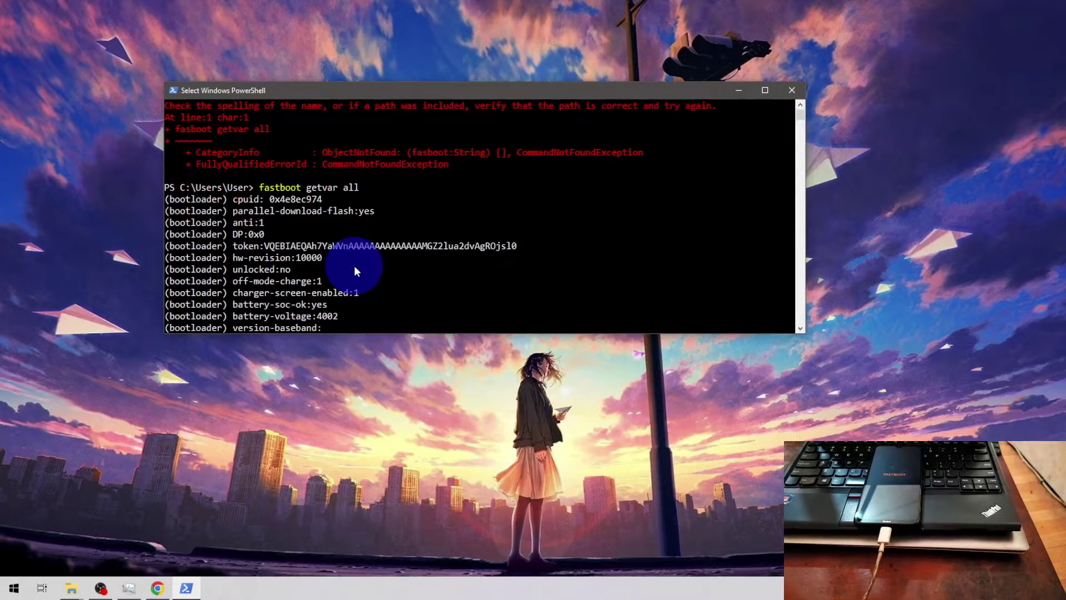
scroll(354, 265, down, 2)
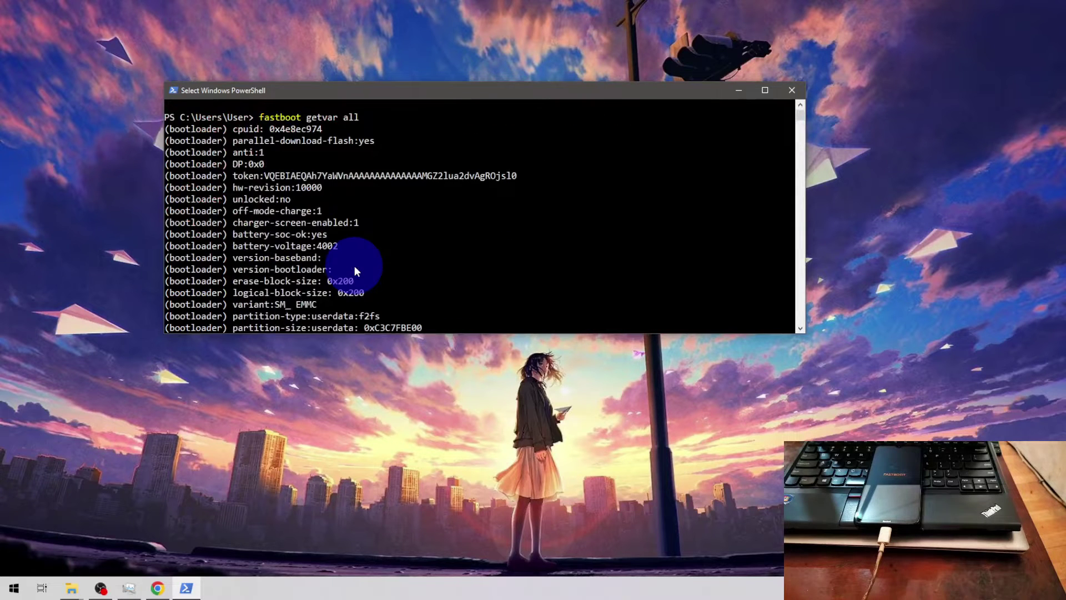
Highlight 'unlocked: no', then try 'fasboot oem device-info', which is rejected as unrecognized
drag(232, 199, 284, 197)
click(291, 200)
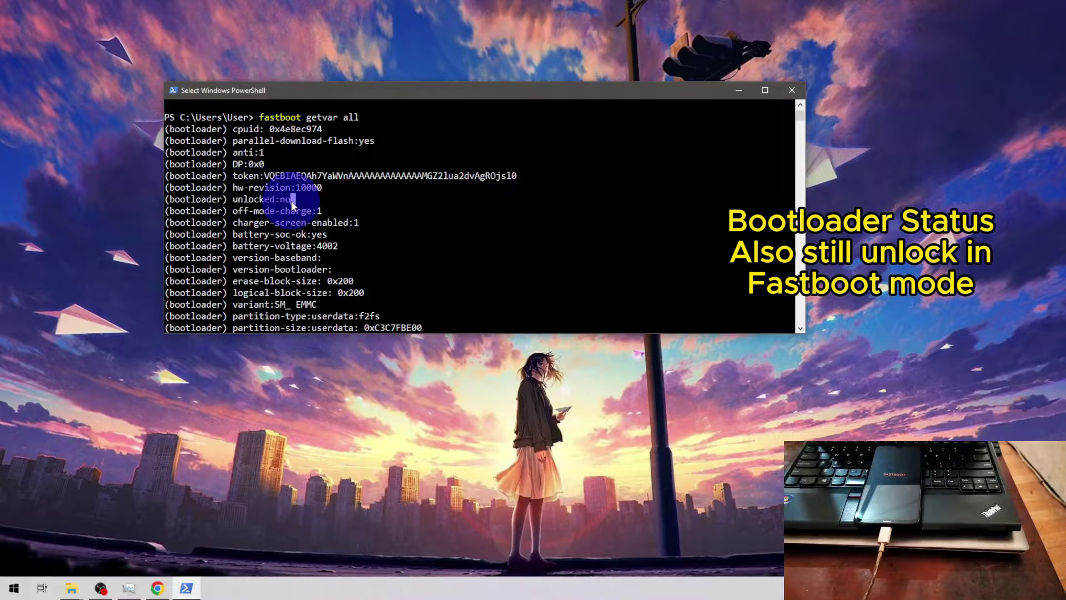
key(Escape)
key(Return)
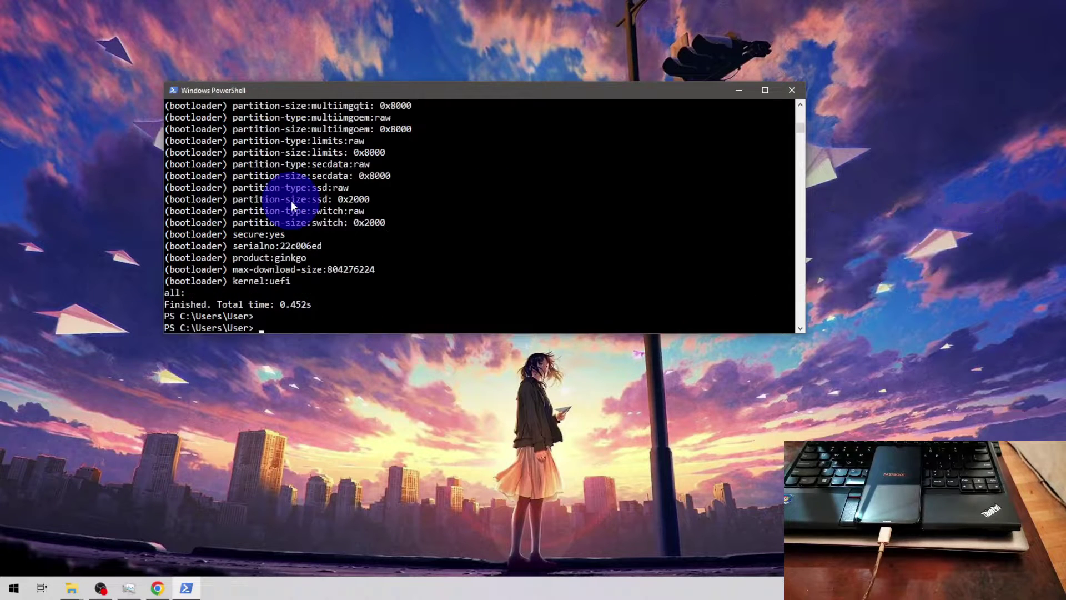
text(fasboot oem device-info)
key(Return)
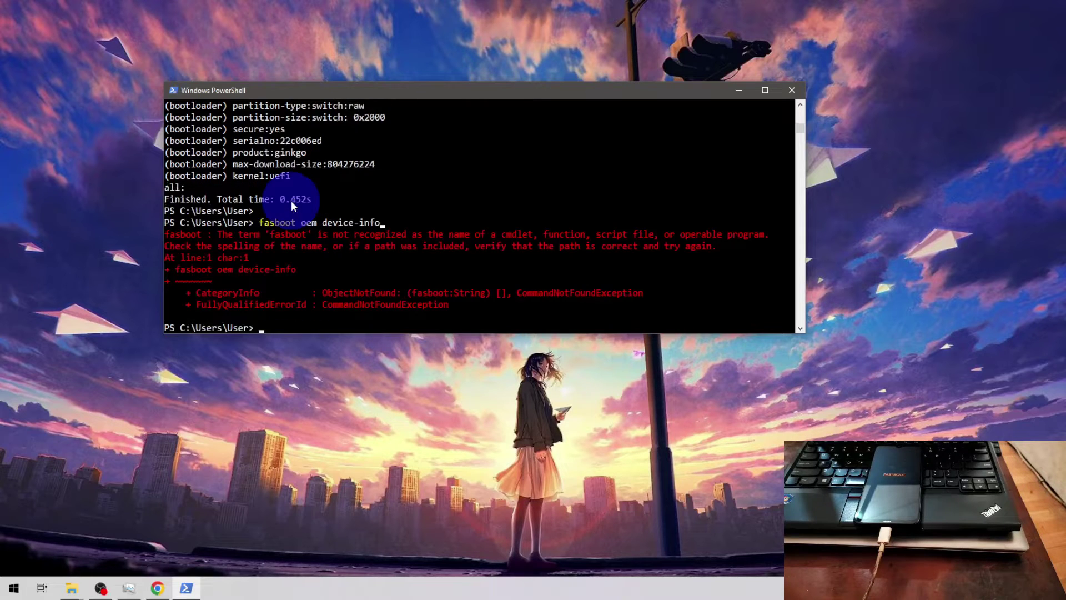
Rerun the command corrected to 'fastboot oem device-info' and mark the locked Device unlocked status
key(Up)
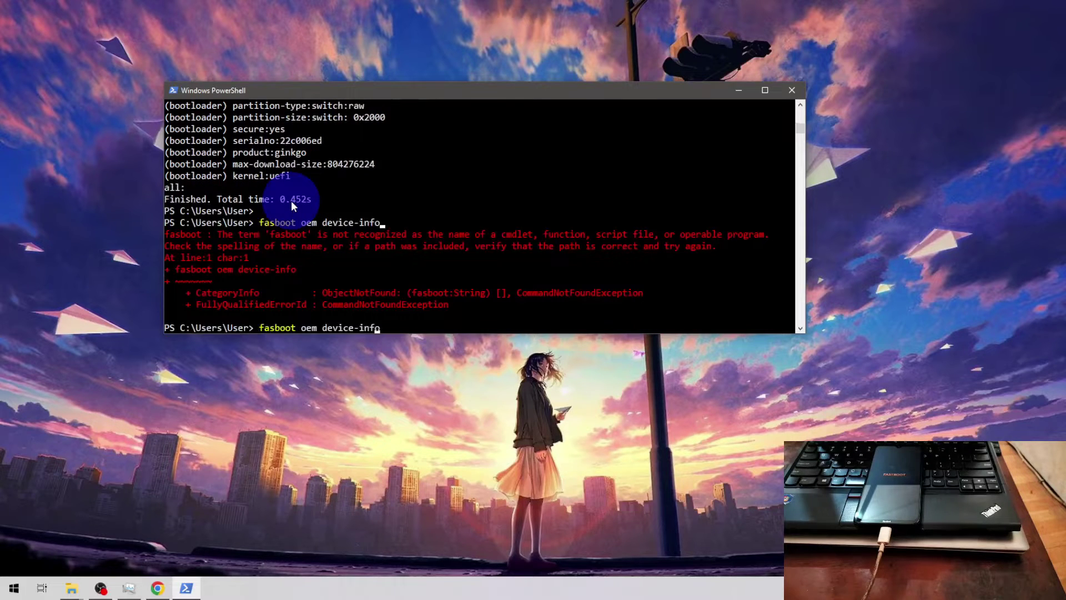
key(Left)
key(Left)
key(Left)
key(Left)
key(Left)
key(Left)
key(Left)
key(Left)
key(Left)
key(Left)
key(Left)
key(Left)
key(Left)
key(Left)
text(t)
key(Return)
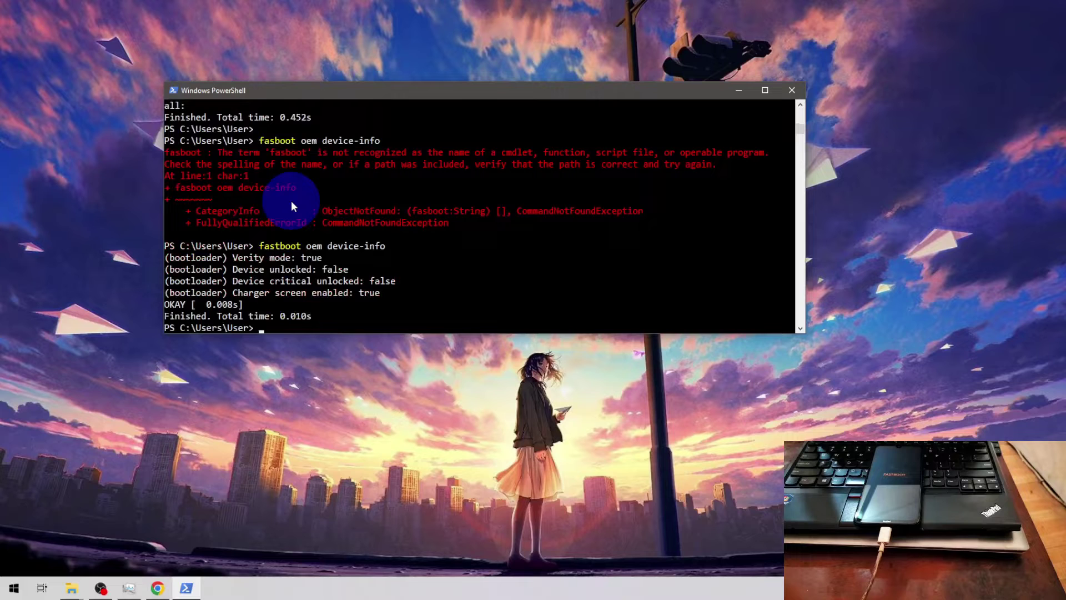
drag(238, 268, 315, 270)
click(319, 269)
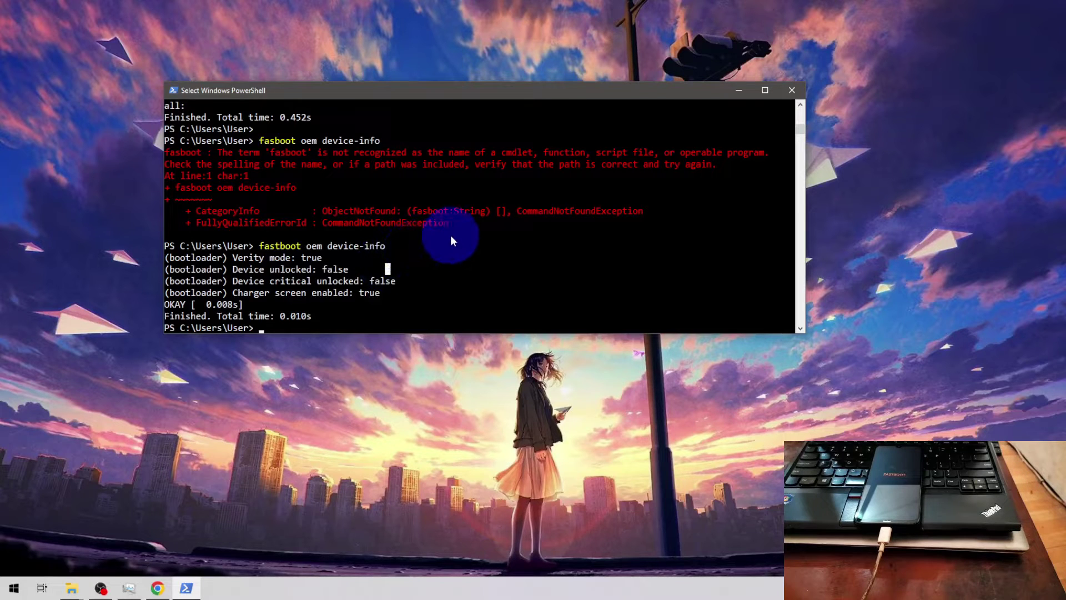
Reboot the phone with 'fastboot reboot'
key(Escape)
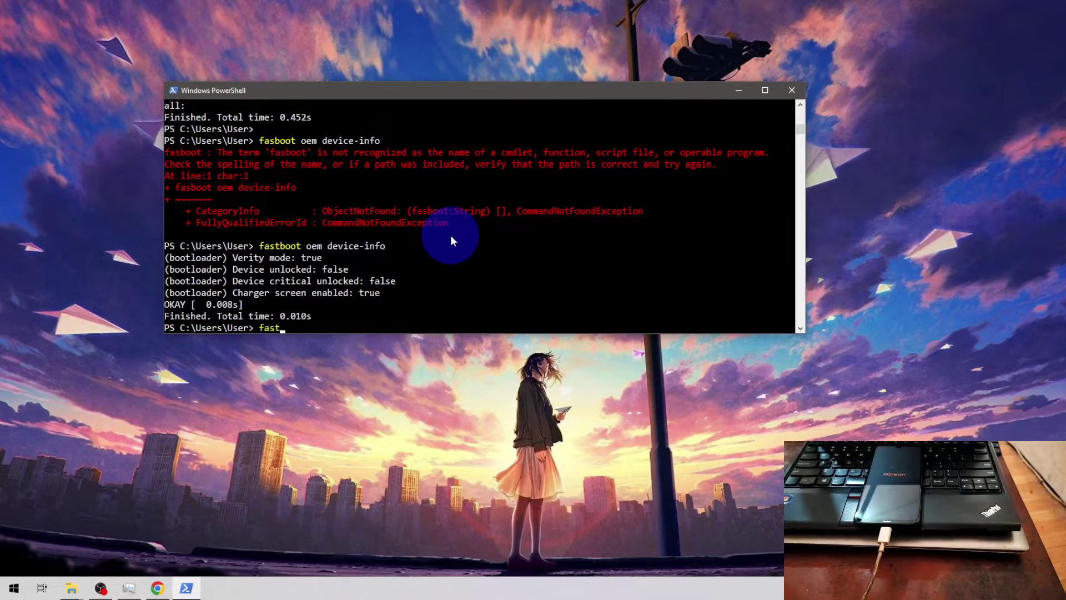
text(reboot)
key(Return)
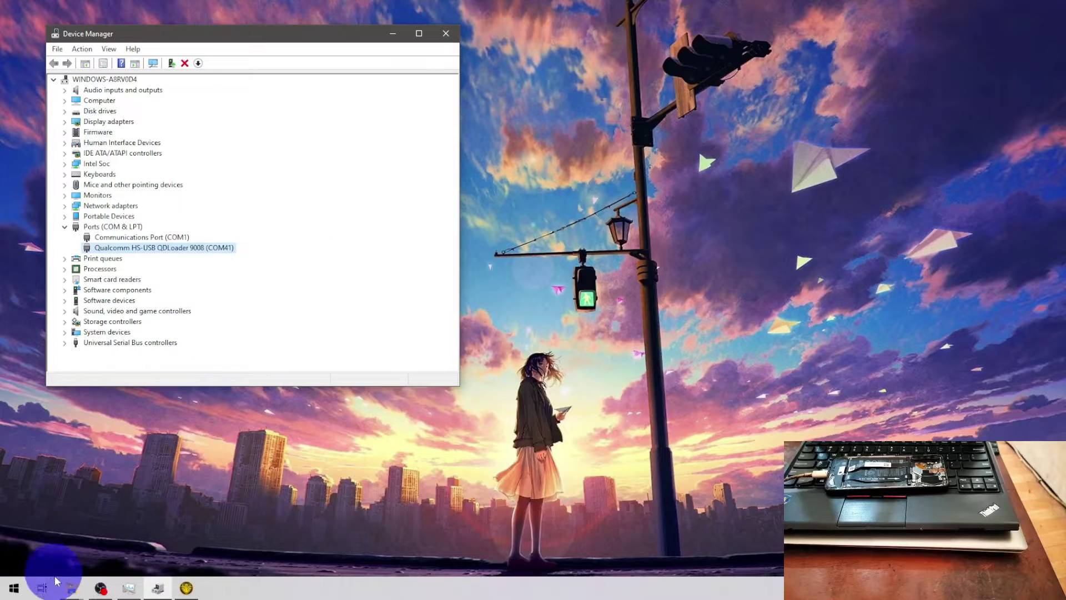
Bring up the Ginkgo_UBL firmware folder window from the taskbar
mouse_move(72, 588)
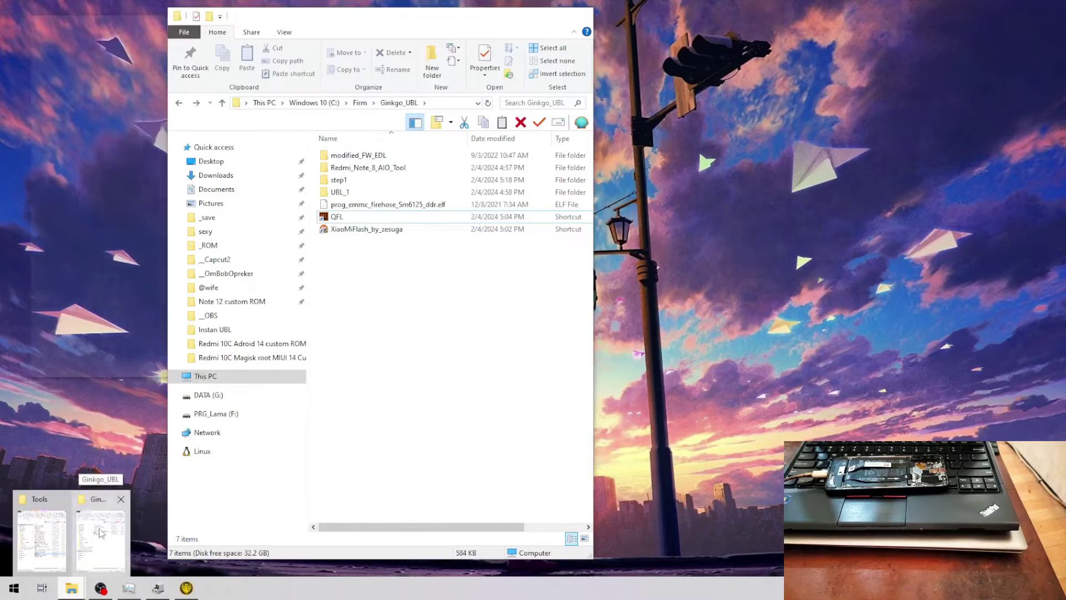
Launch QFL from Ginkgo_UBL, arrange both windows, and select prog_emmc_firehose_Sm6125_ddr.elf
click(102, 533)
click(338, 216)
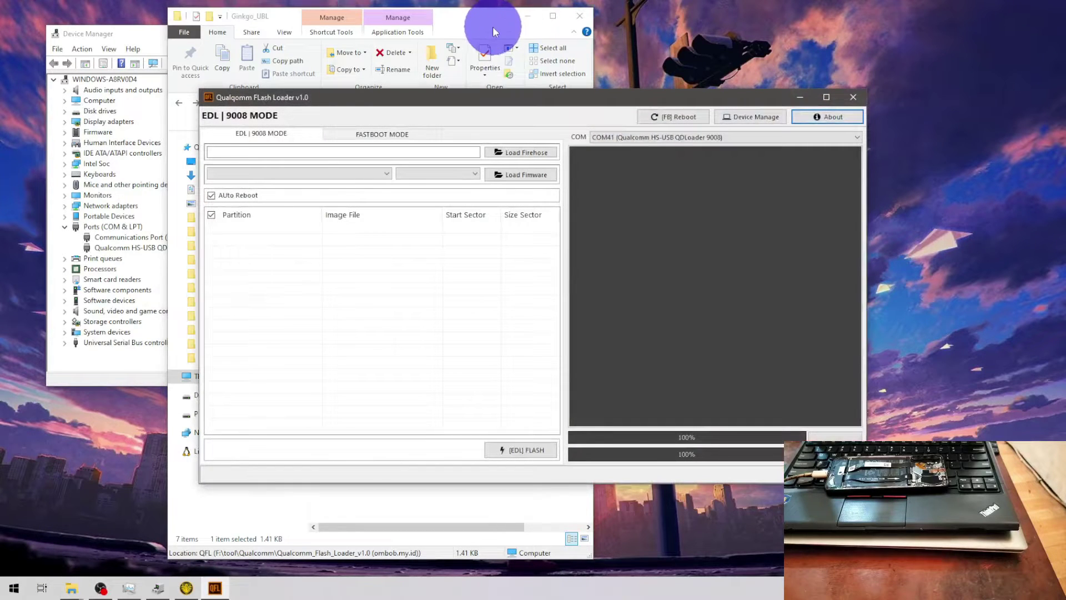
click(492, 25)
drag(458, 22, 367, 32)
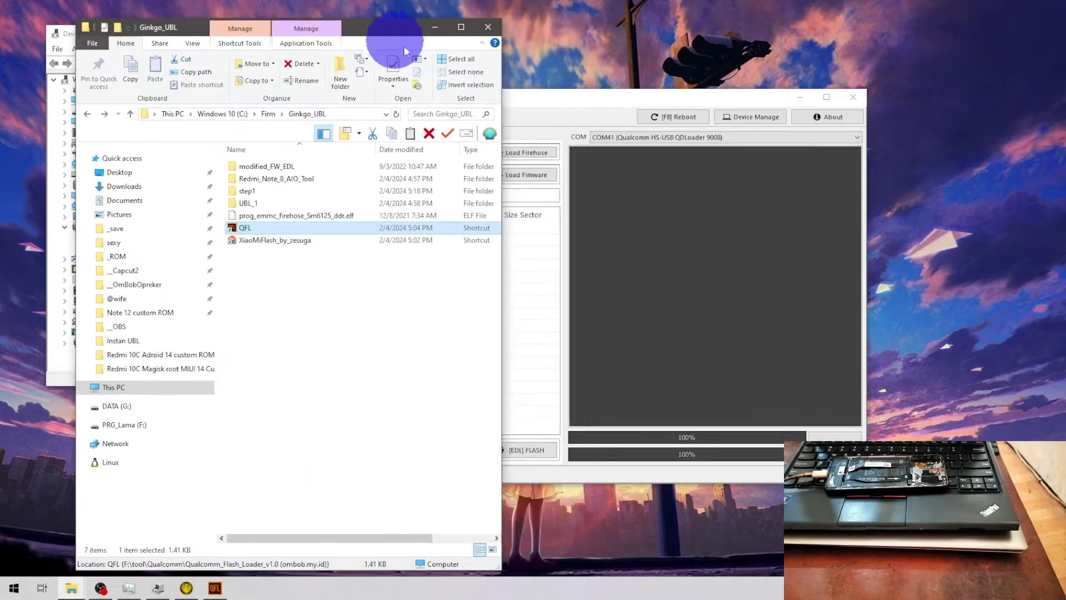
drag(571, 104, 662, 102)
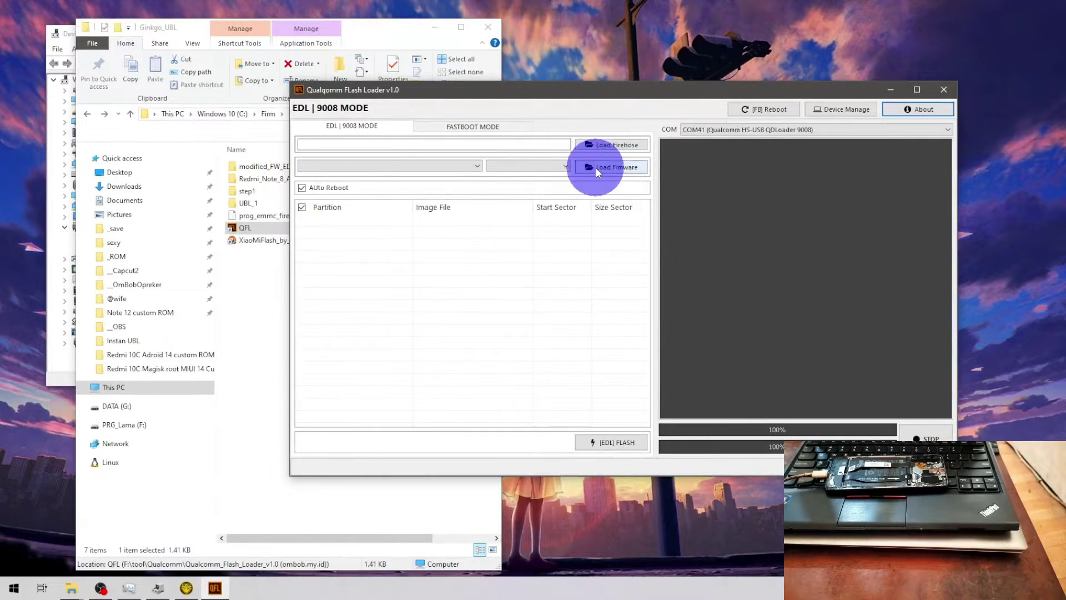
click(357, 40)
click(322, 216)
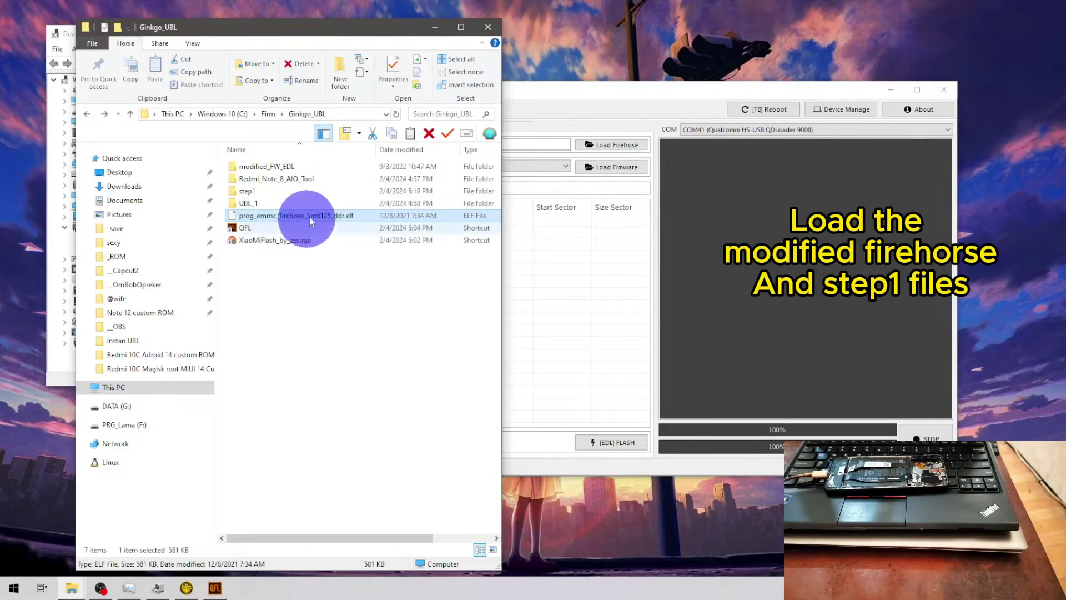
Copy the Ginkgo_UBL path and load prog_emmc_firehose_Sm6125_ddr.elf as the firehose programmer
right_click(352, 113)
click(338, 110)
key(ctrl+c)
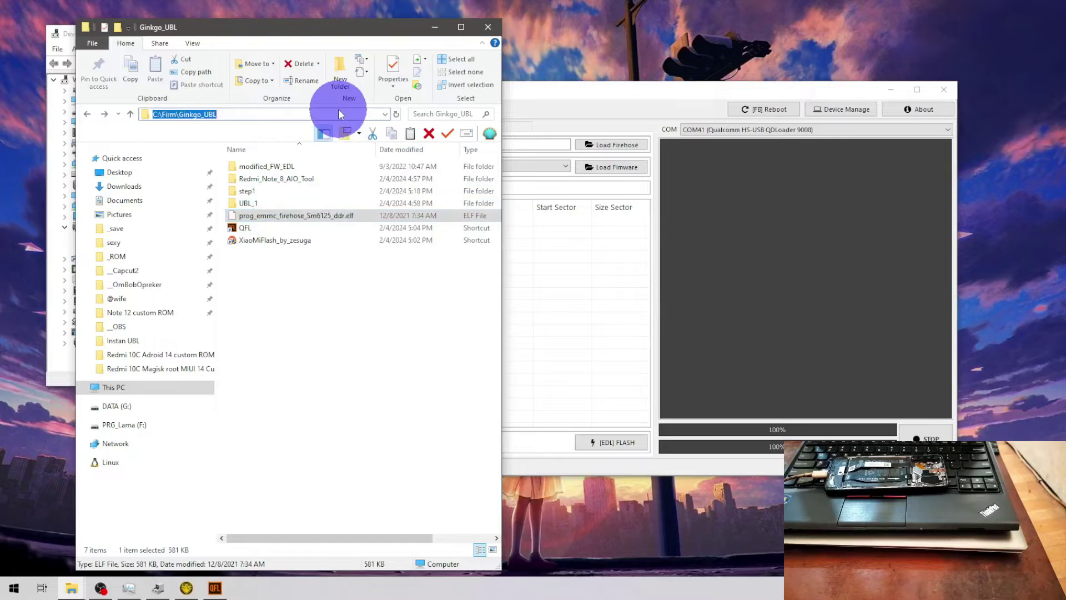
right_click(355, 114)
click(374, 159)
click(579, 143)
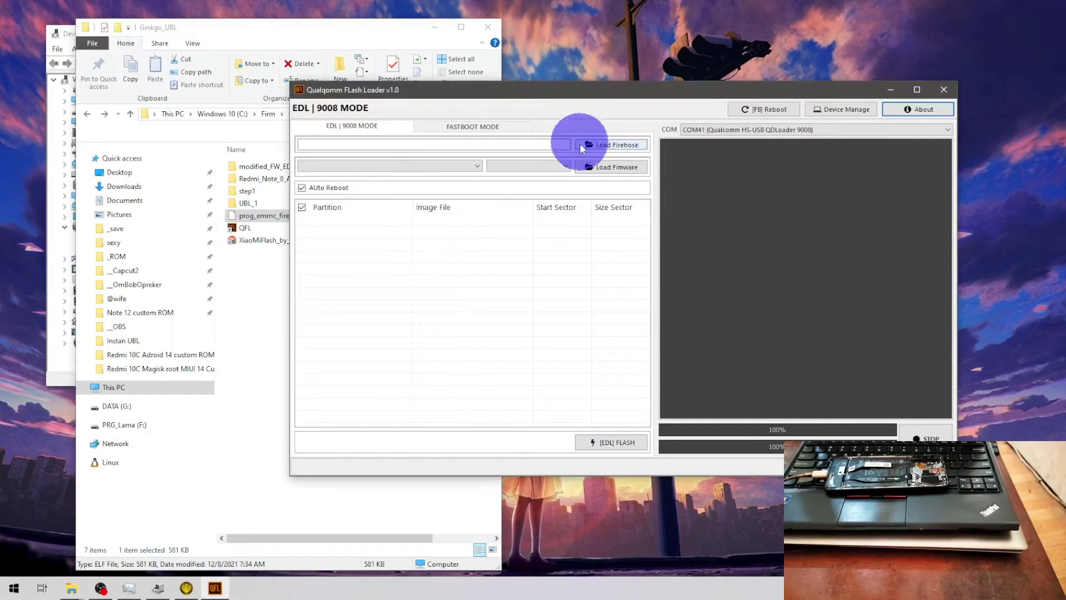
click(611, 145)
right_click(454, 342)
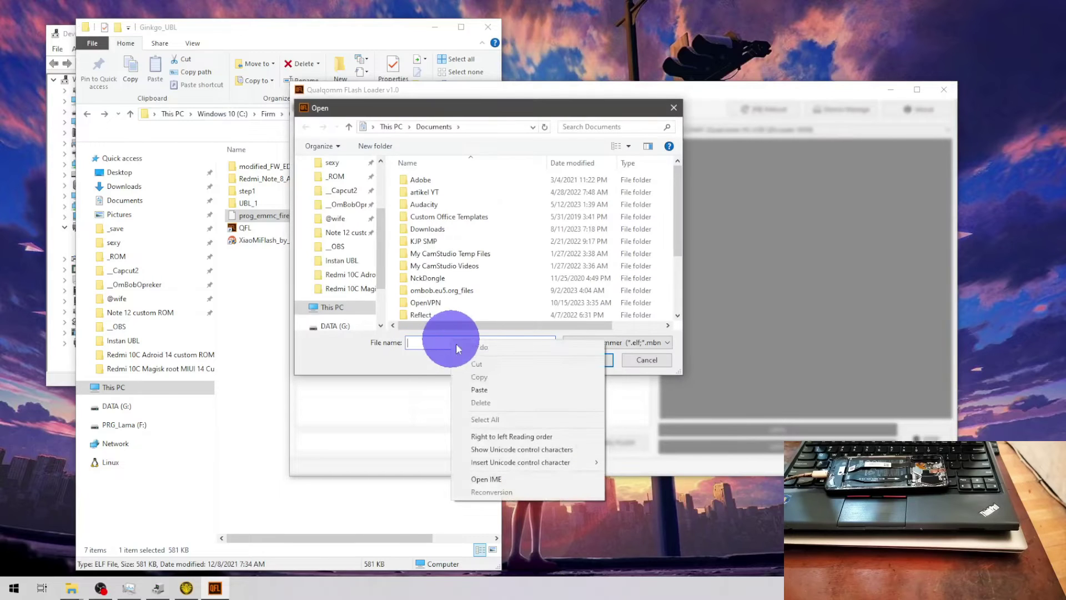
click(478, 391)
click(610, 362)
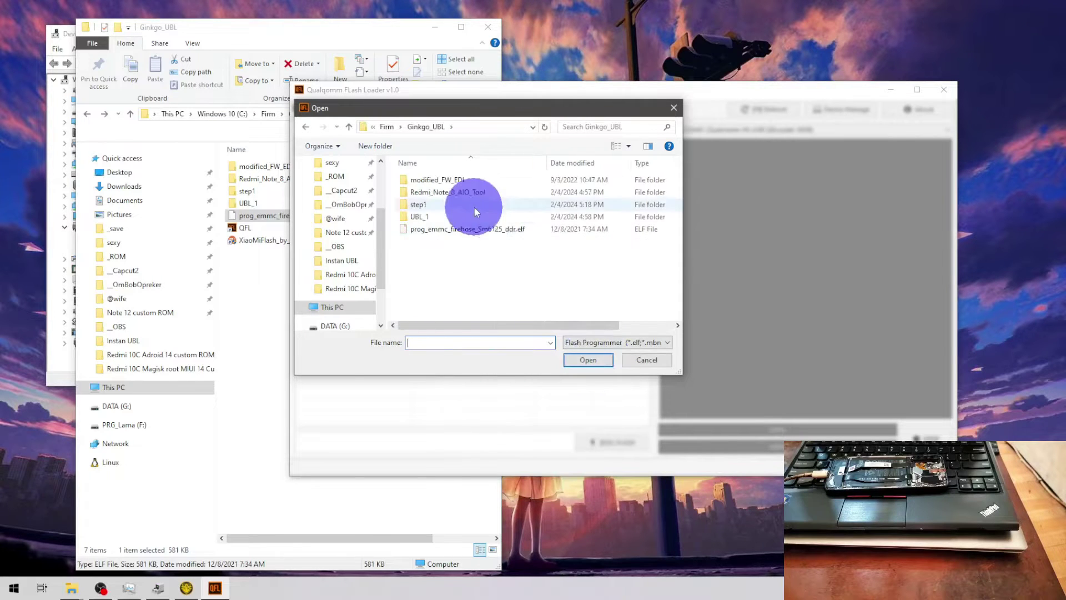
double_click(452, 229)
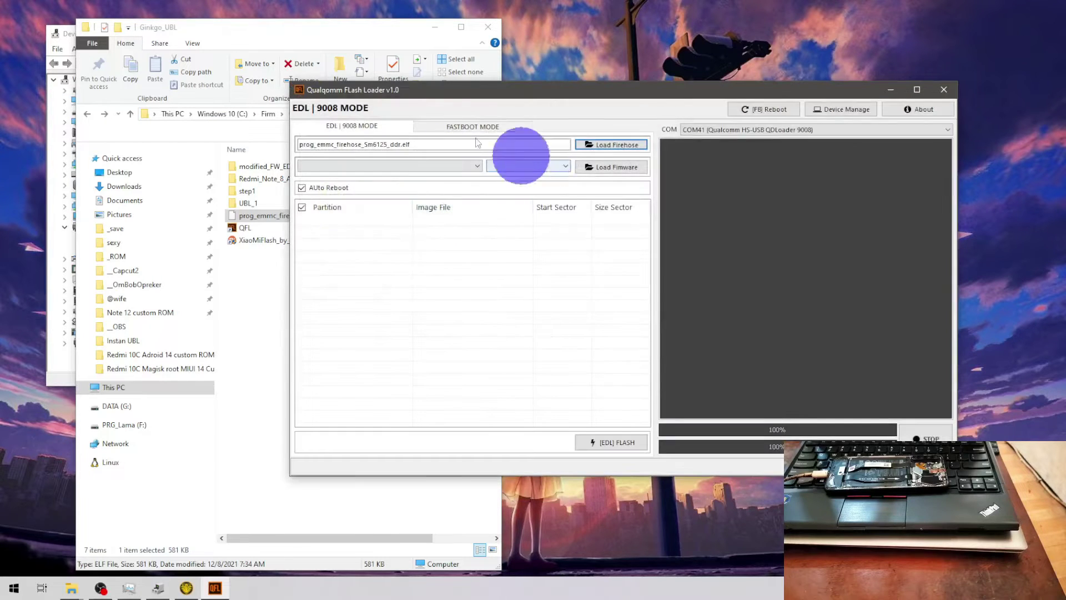
Open the step1 folder and copy its path from the address bar
click(355, 51)
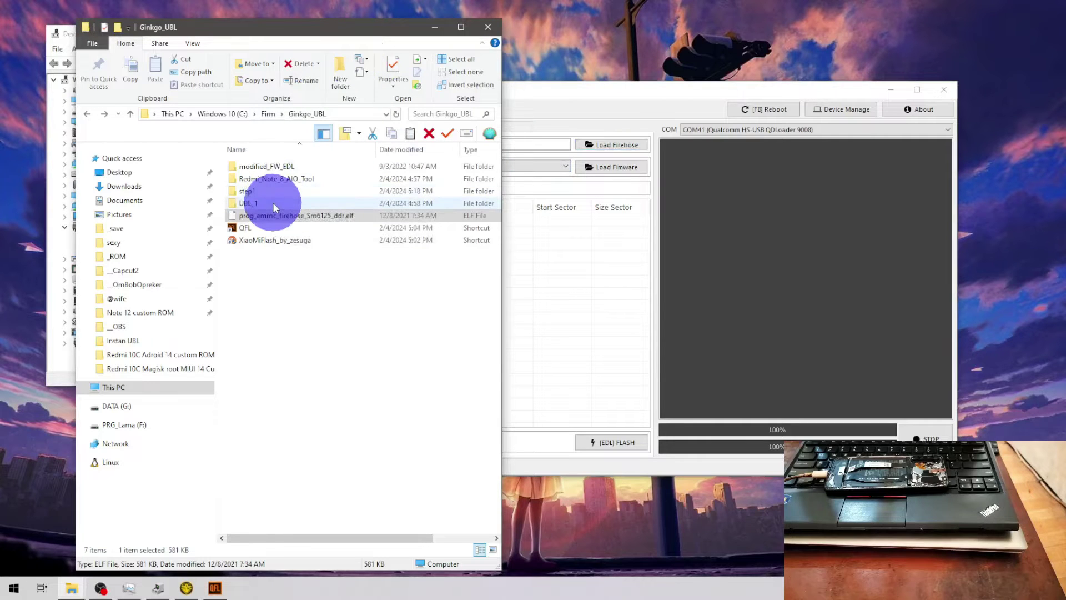
double_click(283, 192)
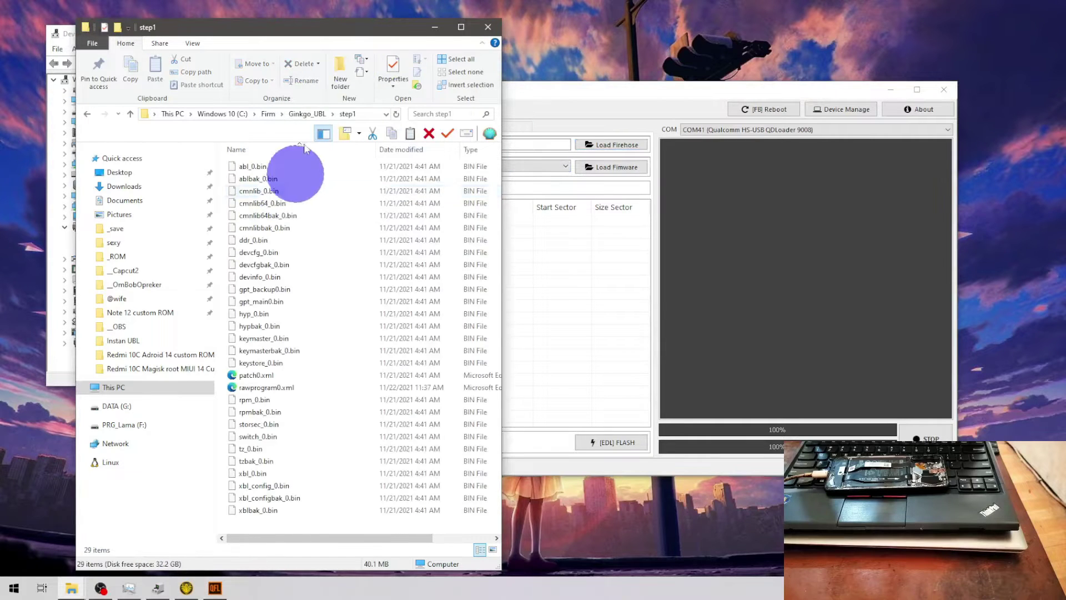
click(350, 113)
right_click(360, 114)
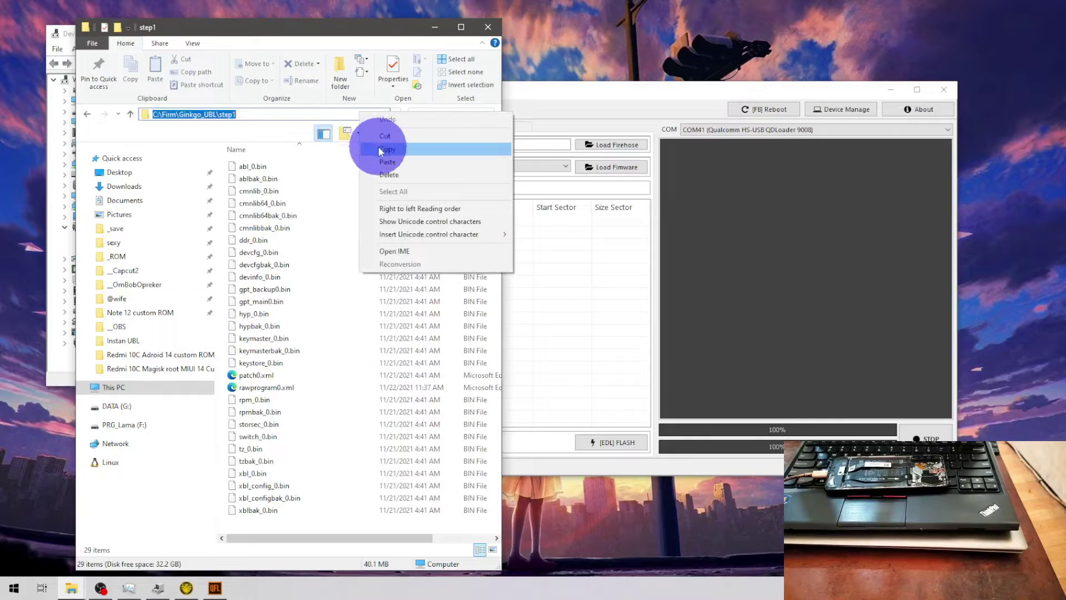
click(380, 149)
Load C:\Firm\Ginkgo_UBL\step1 as firmware in QFL and review its rawprogram0.xml partition list
click(435, 27)
click(605, 167)
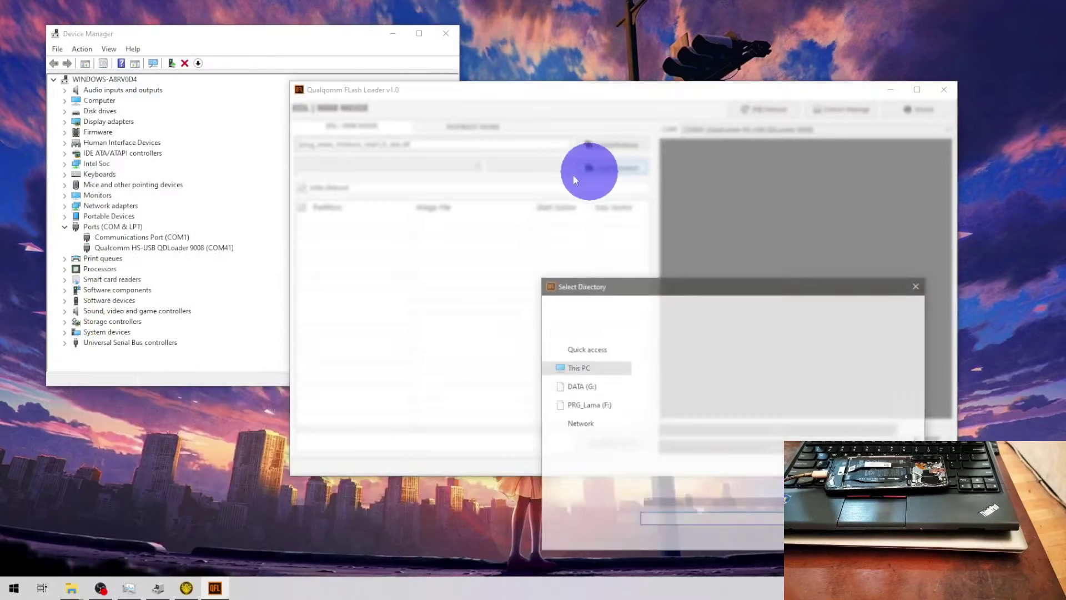
right_click(673, 519)
click(734, 411)
click(833, 538)
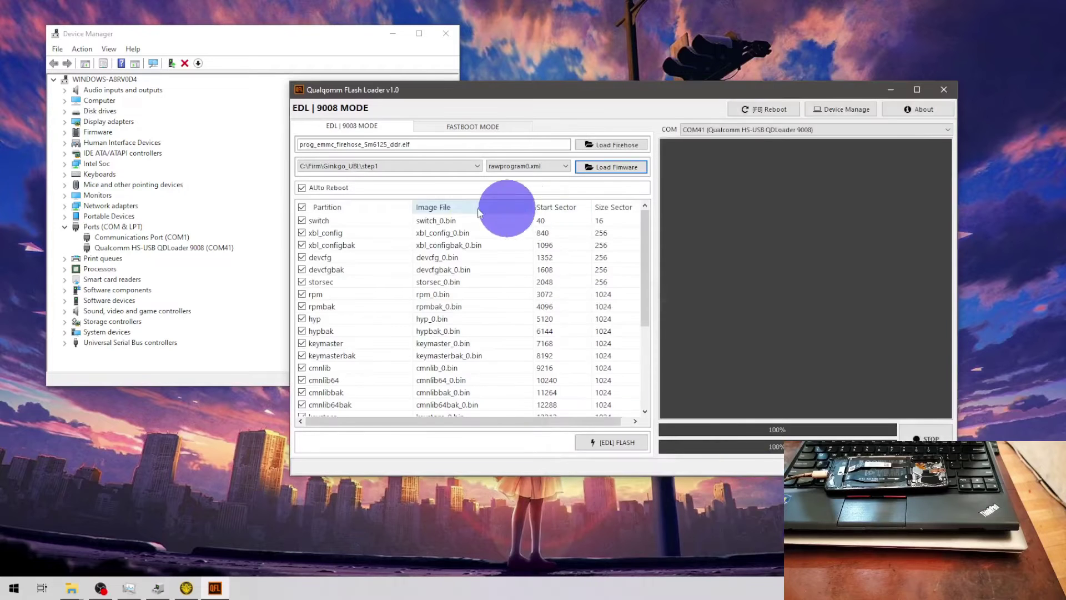
scroll(318, 237, down, 1)
scroll(317, 237, up, 1)
scroll(318, 238, down, 3)
scroll(318, 237, up, 3)
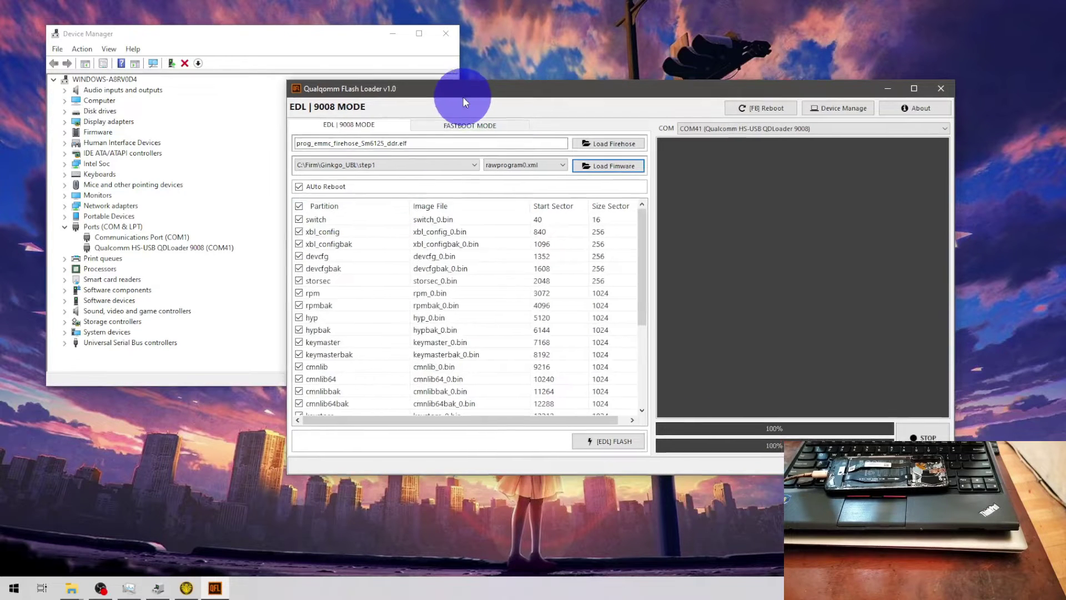
drag(462, 97, 407, 85)
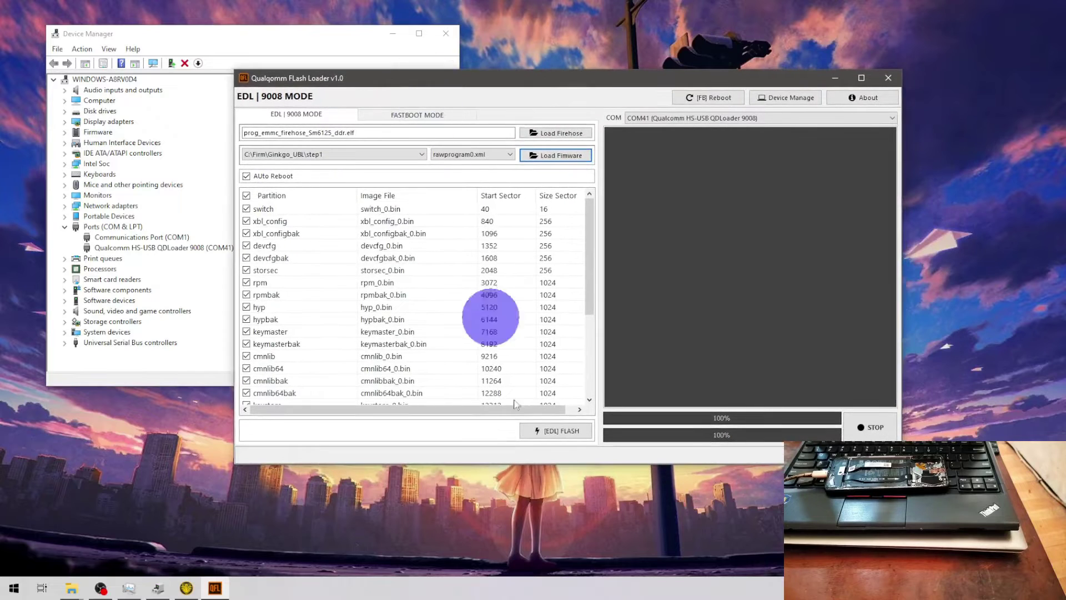
Flash the step1 firmware over EDL until 'All Done', then minimize Qualcomm Flash Loader
click(562, 431)
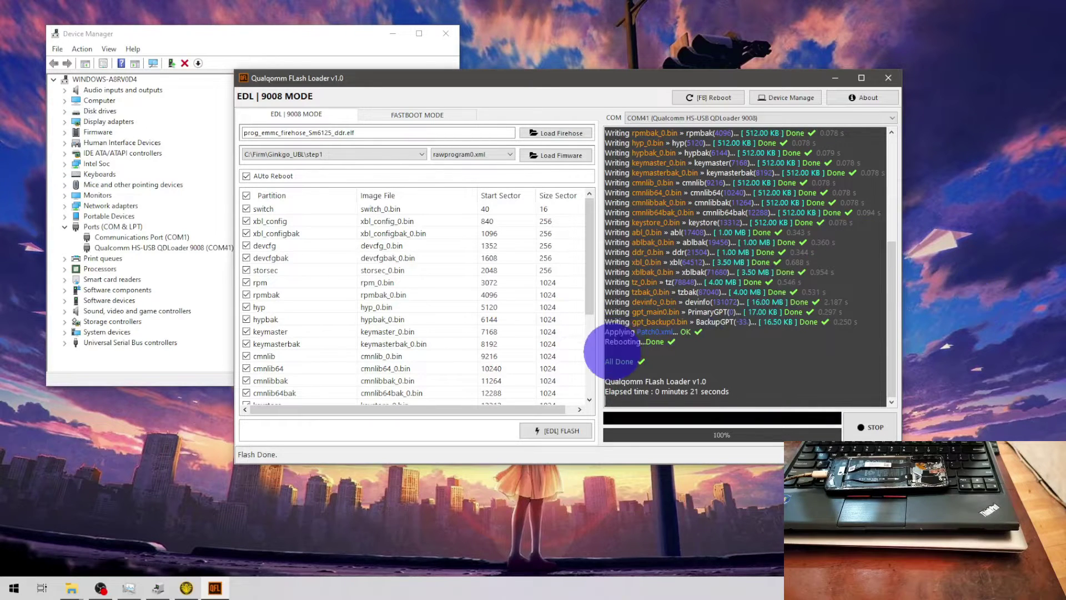
click(841, 76)
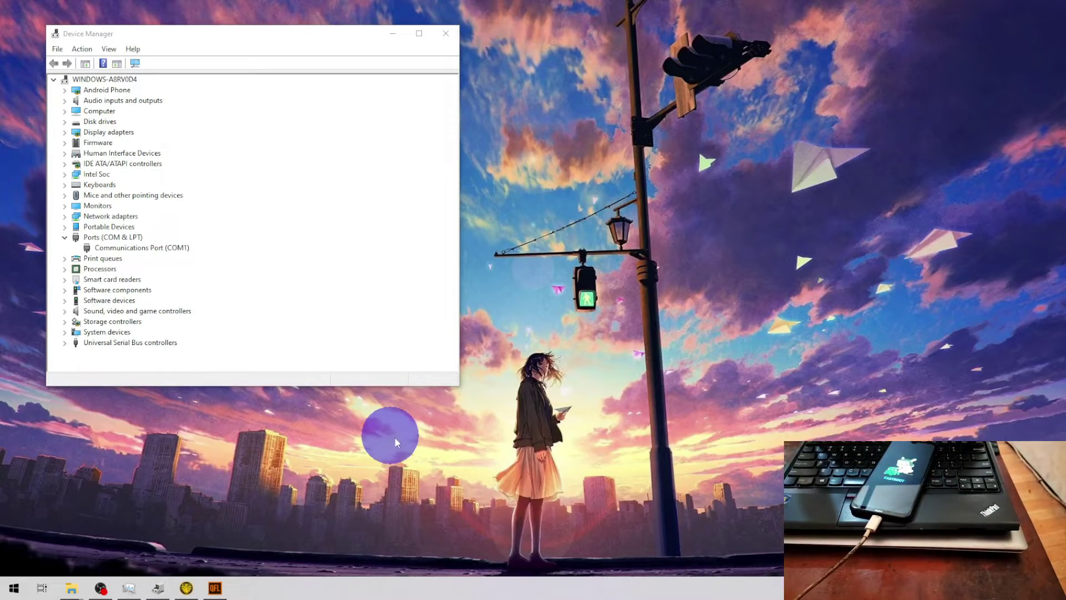
Restore the minimized TFTUnlock window from the taskbar and close it
mouse_move(188, 588)
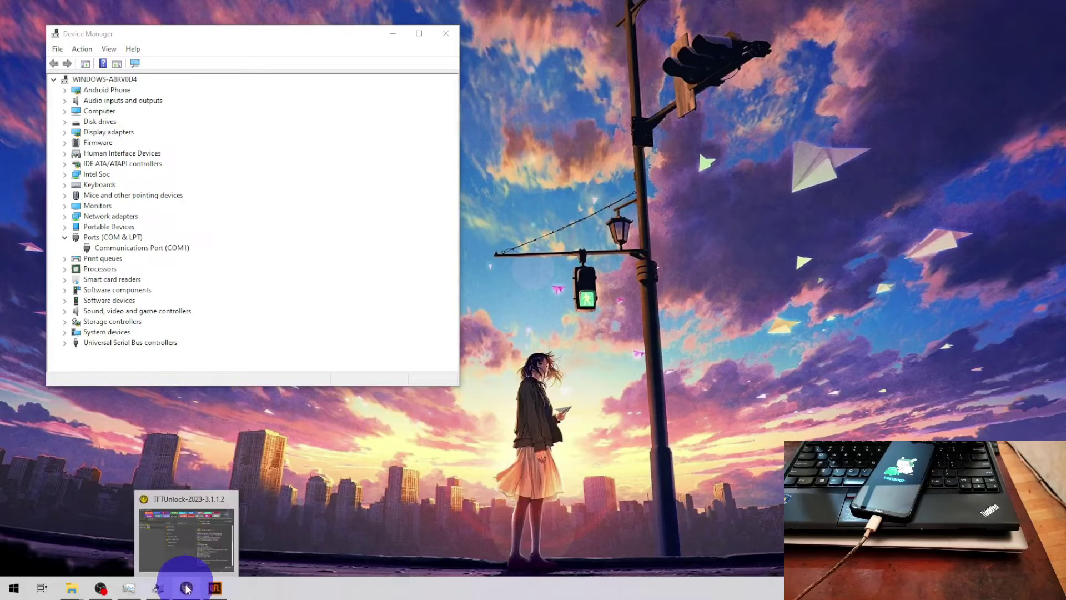
click(187, 589)
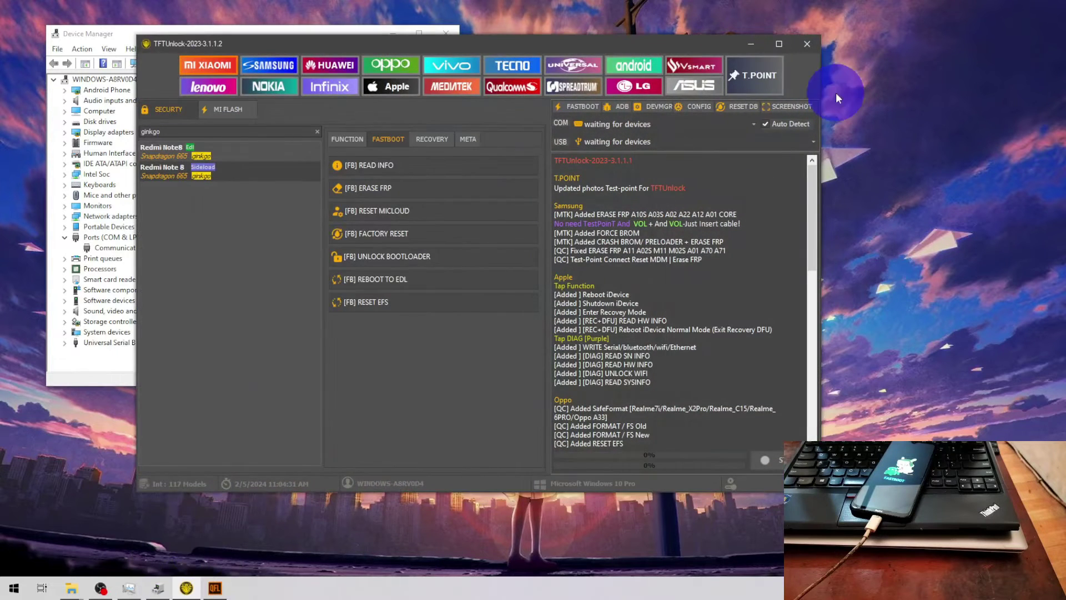
click(807, 44)
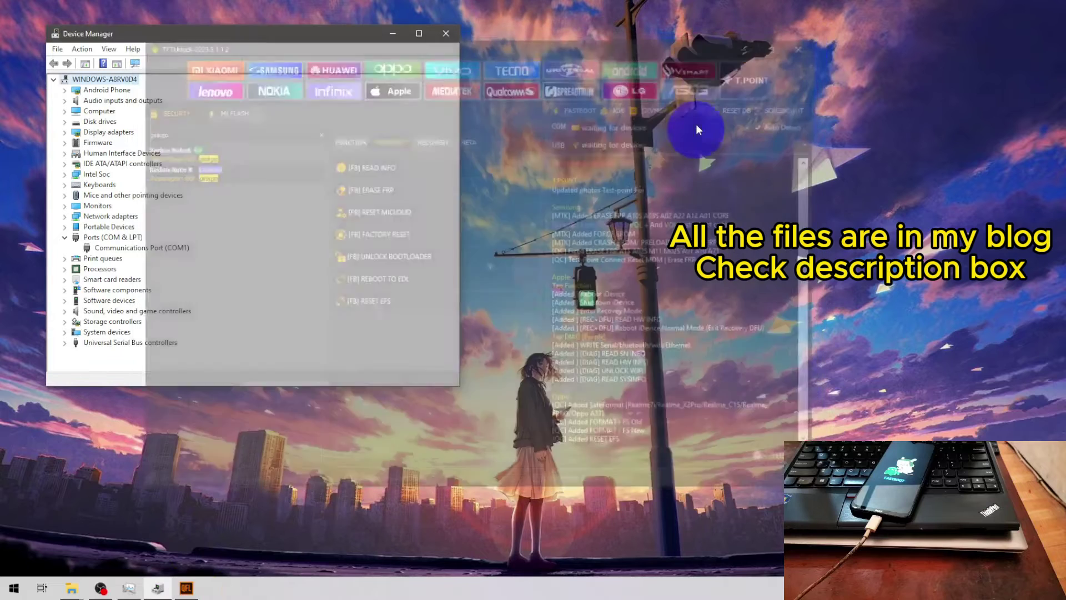
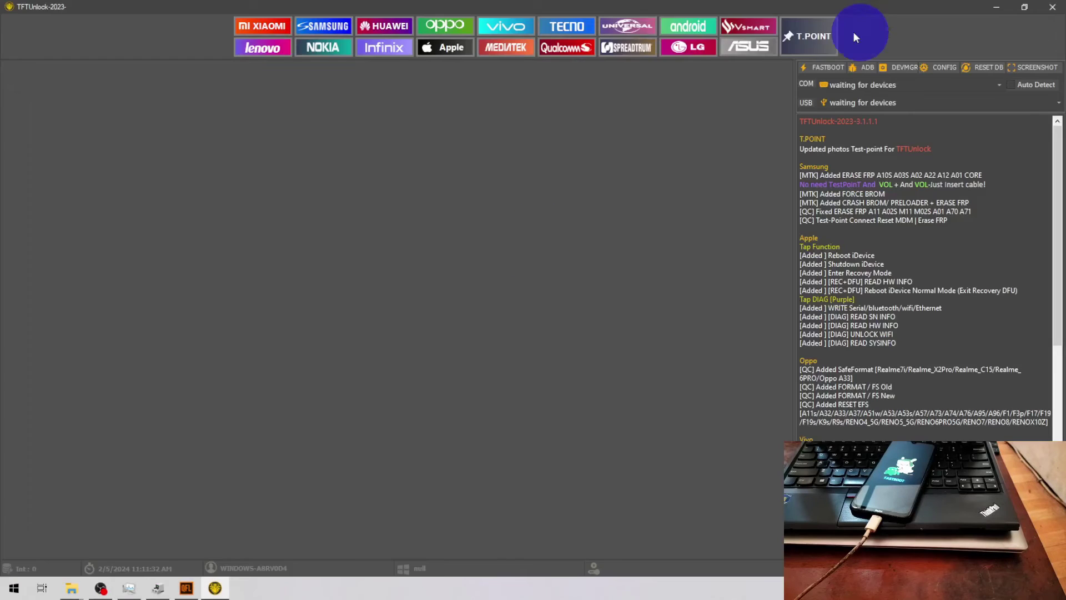
Un-maximize TFTUnlock 2023 into a smaller window showing the Xiaomi Security model list
click(1027, 9)
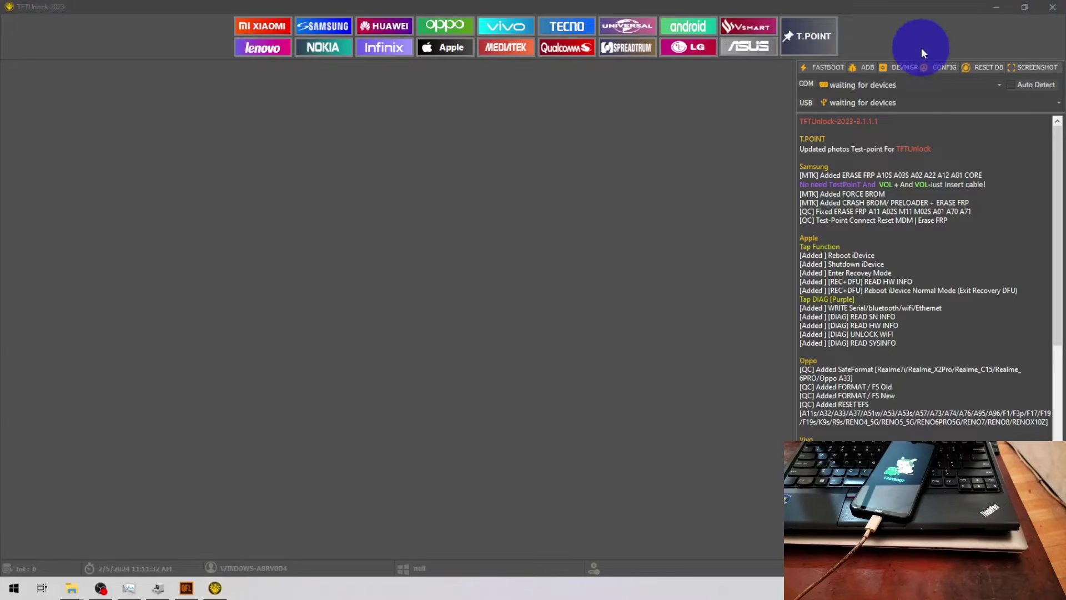
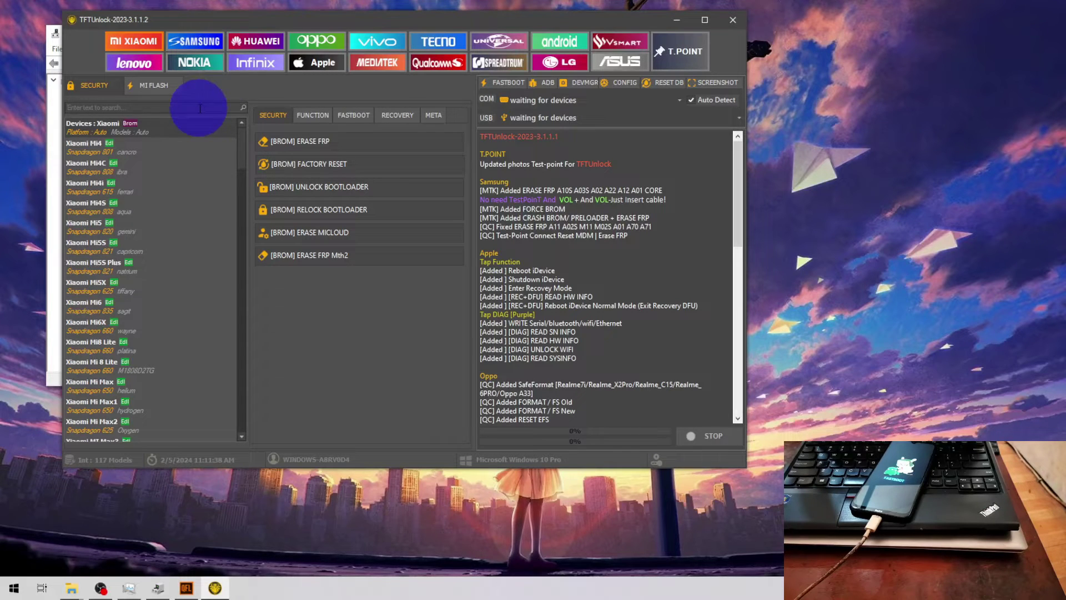
Filter the model list to 'ginkgo' and select the Redmi Note8 (Edl) entry
click(200, 109)
text(ginkgo)
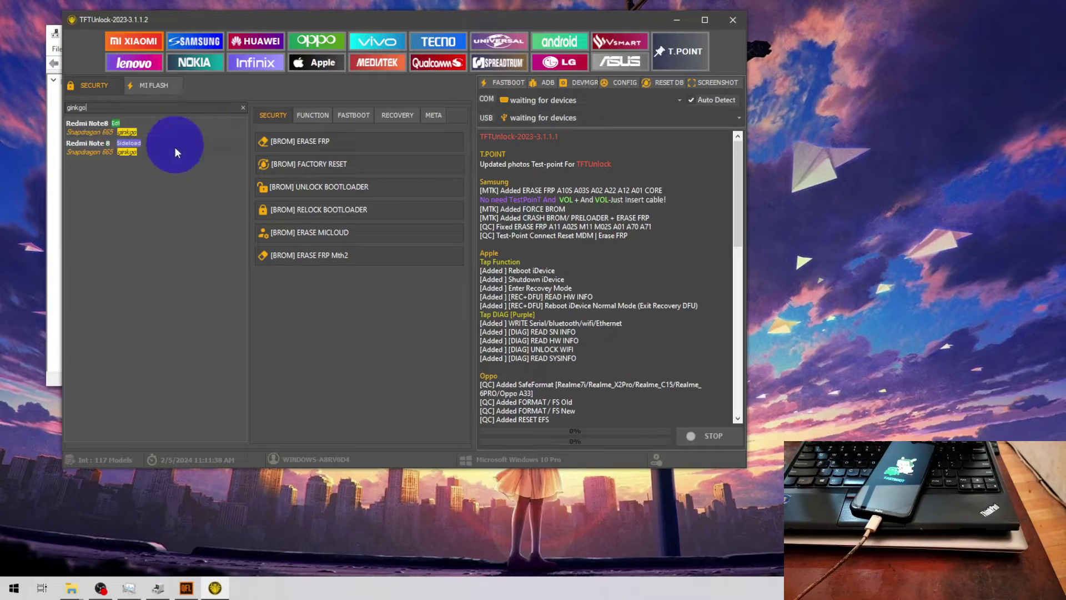
click(182, 125)
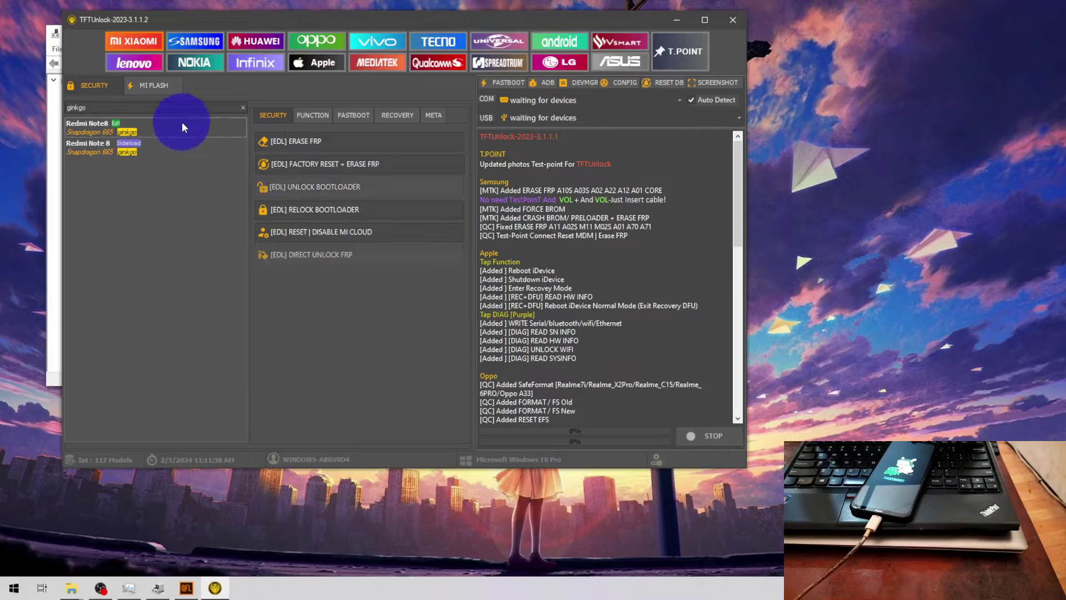
click(182, 121)
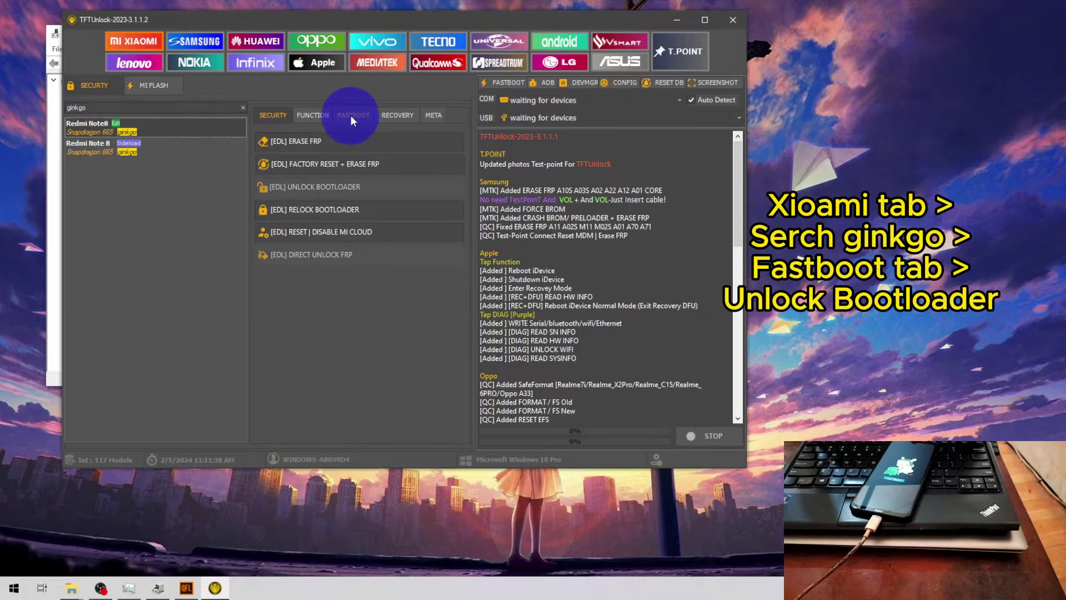
Run the FASTBOOT [FB] UNLOCK BOOTLOADER operation until the log reports unlock bootloader OK
click(351, 117)
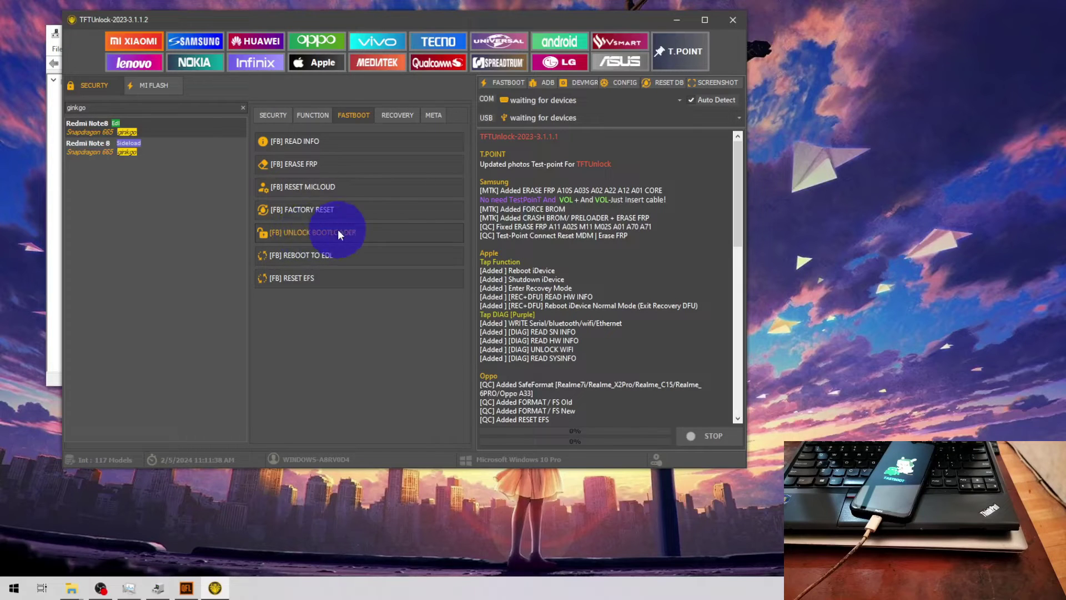
click(314, 232)
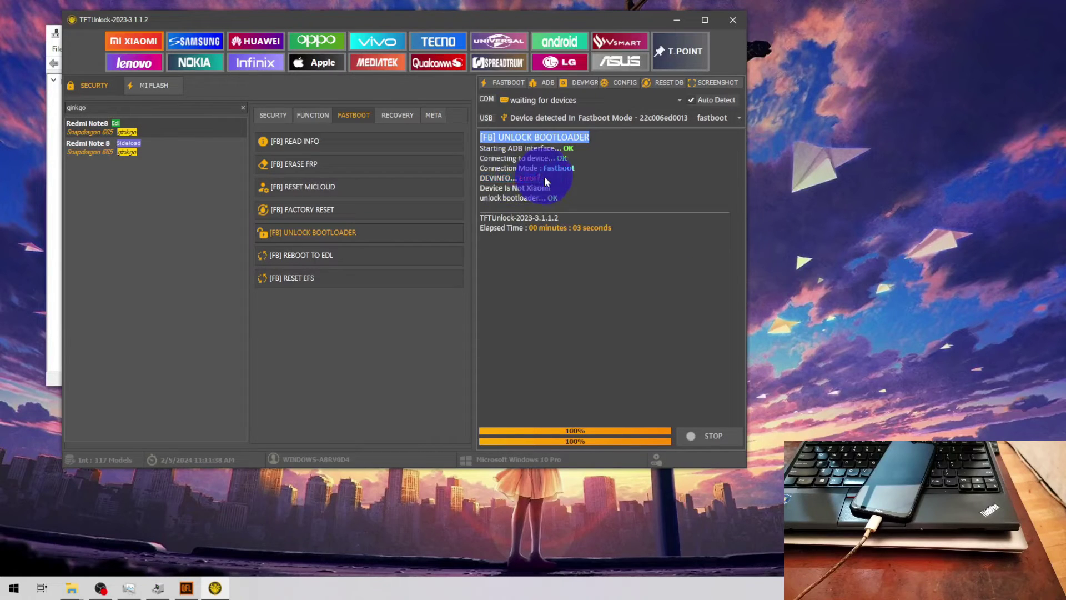
Open PowerShell beside the unlock log and trim the pasted 'fastboot reboot' command to 'fastboot o'
click(14, 587)
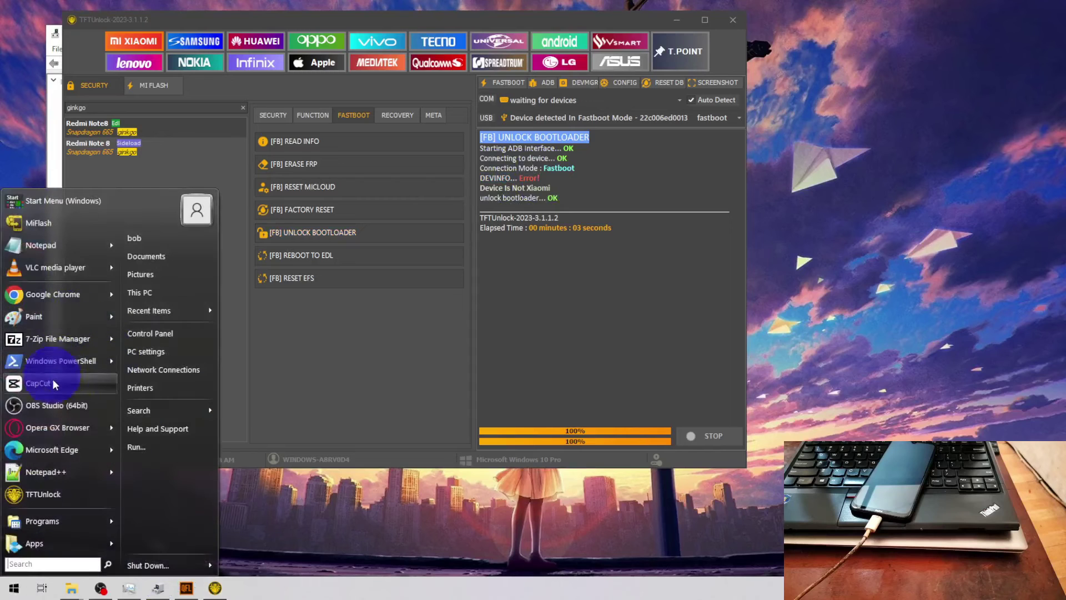
click(65, 361)
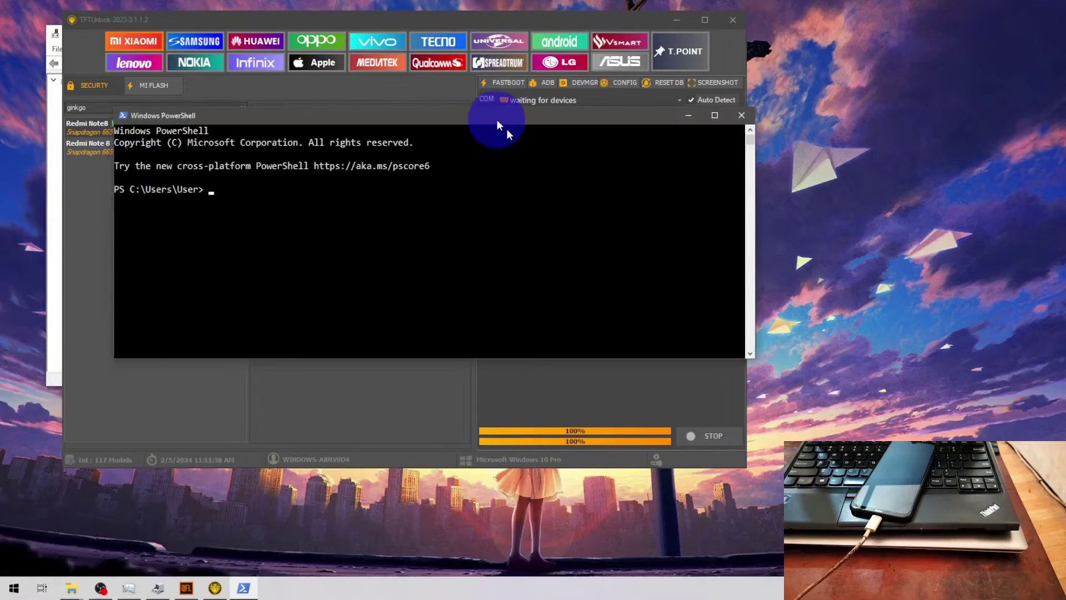
drag(518, 143, 600, 213)
text(fastboot reboot)
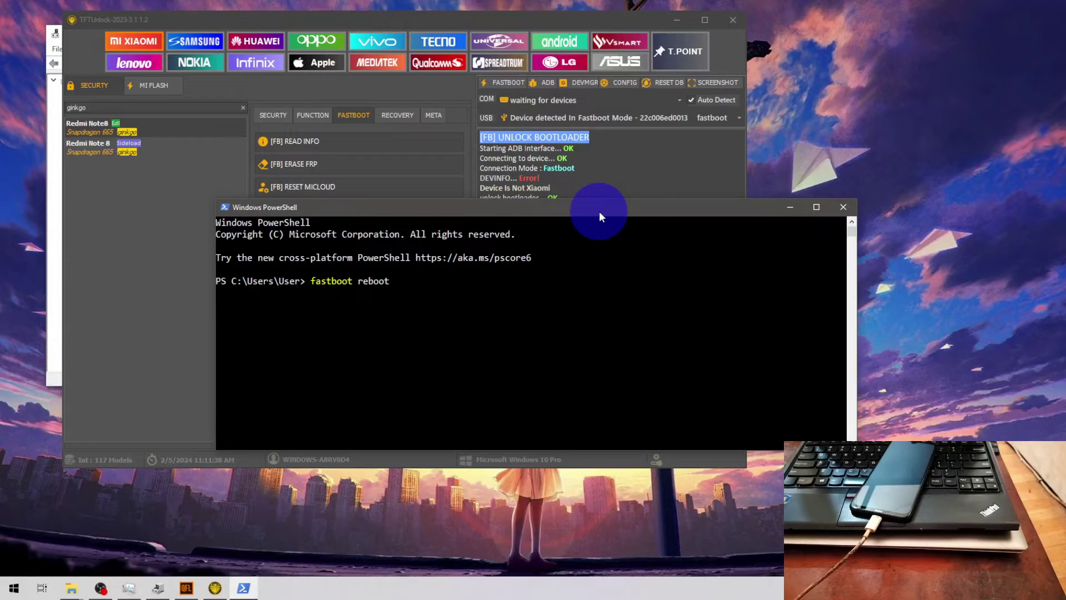
key(BackSpace)
key(BackSpace)
key(BackSpace)
key(BackSpace)
key(BackSpace)
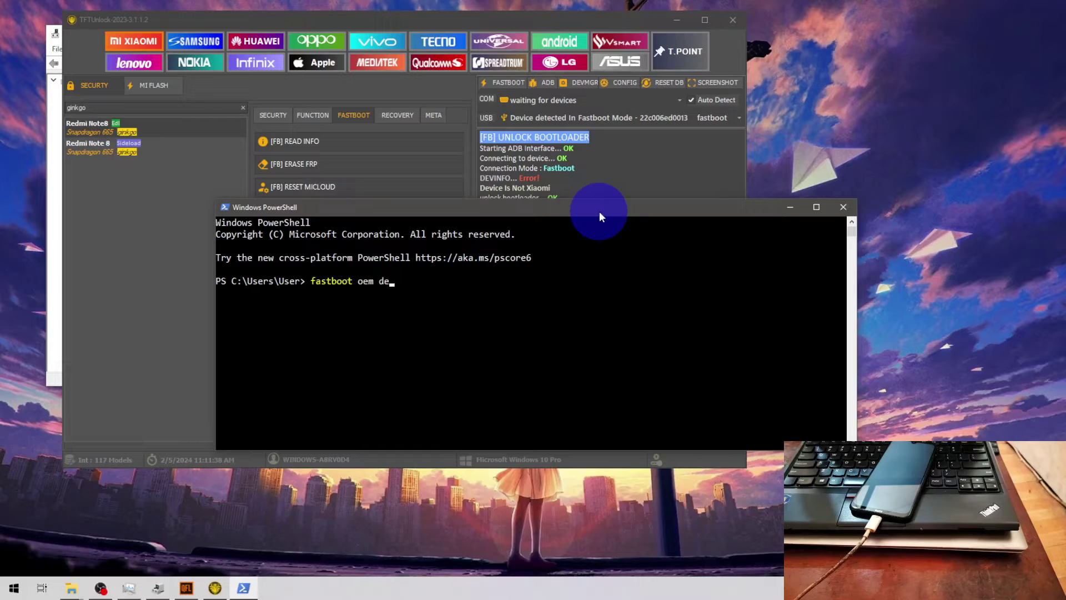
Fix the typo and run 'fastboot devices' to list the phone connected in fastboot
key(BackSpace)
key(BackSpace)
key(BackSpace)
key(BackSpace)
key(BackSpace)
text(devb)
key(Return)
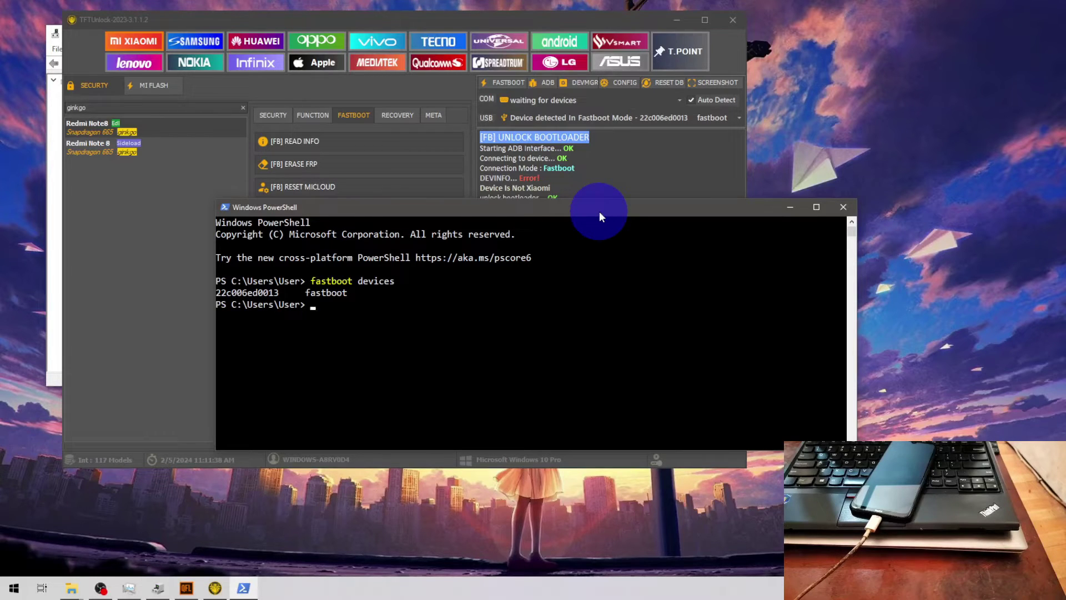
Run 'fastboot oem device-info' and highlight the 'Device unlocked: true' line
key(Up)
key(BackSpace)
key(BackSpace)
key(BackSpace)
key(BackSpace)
key(BackSpace)
key(BackSpace)
text(oem device-info)
key(Return)
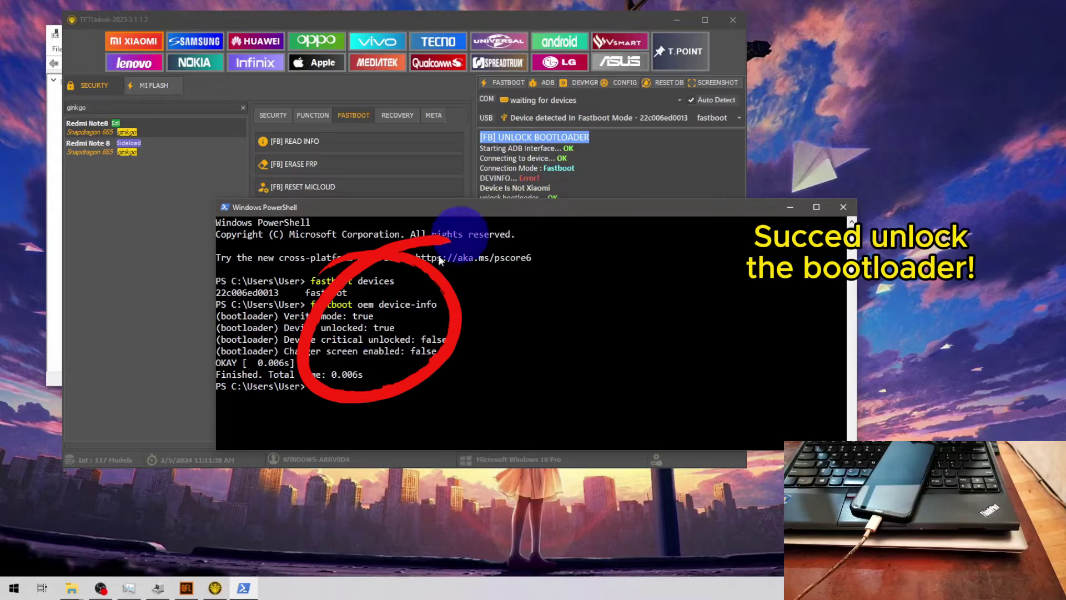
drag(285, 326, 371, 330)
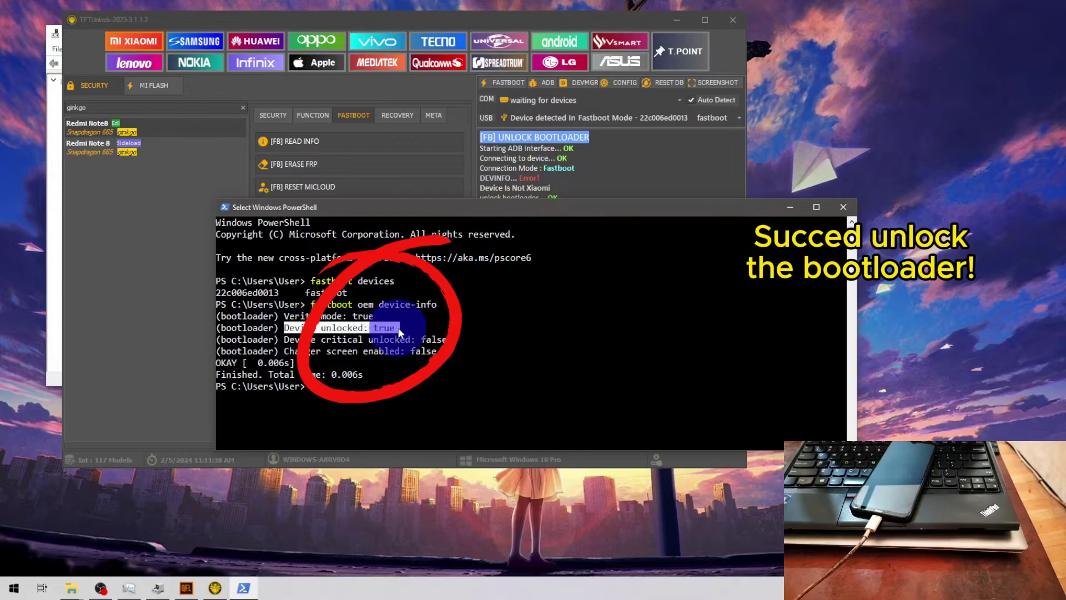
click(411, 328)
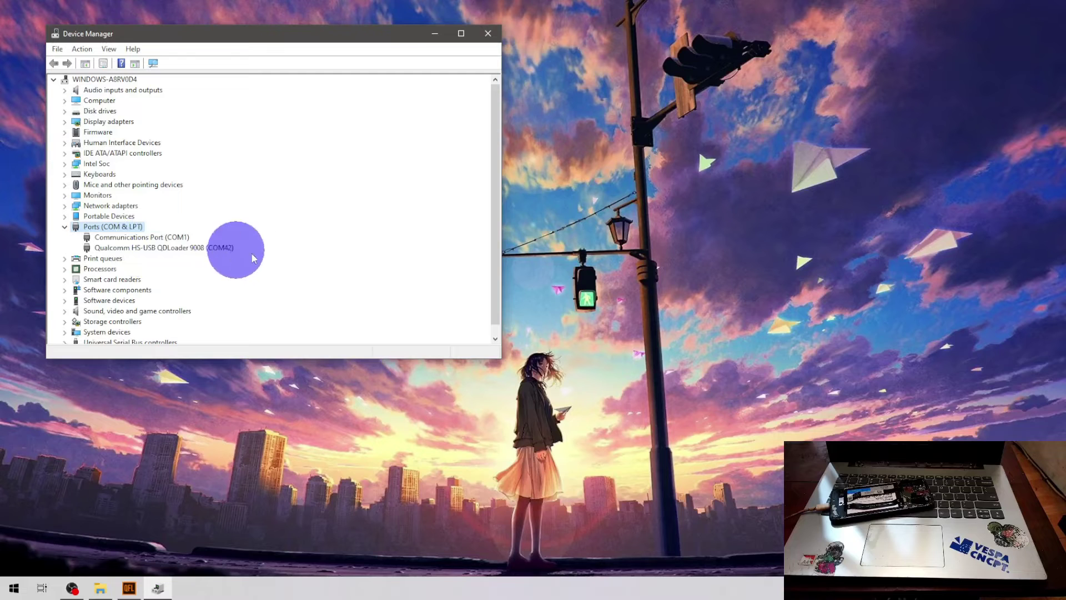
Load prog_emmc_firehose_Sm6125_ddr.elf from the Ginkgo_UBL folder as the firehose programmer
click(128, 590)
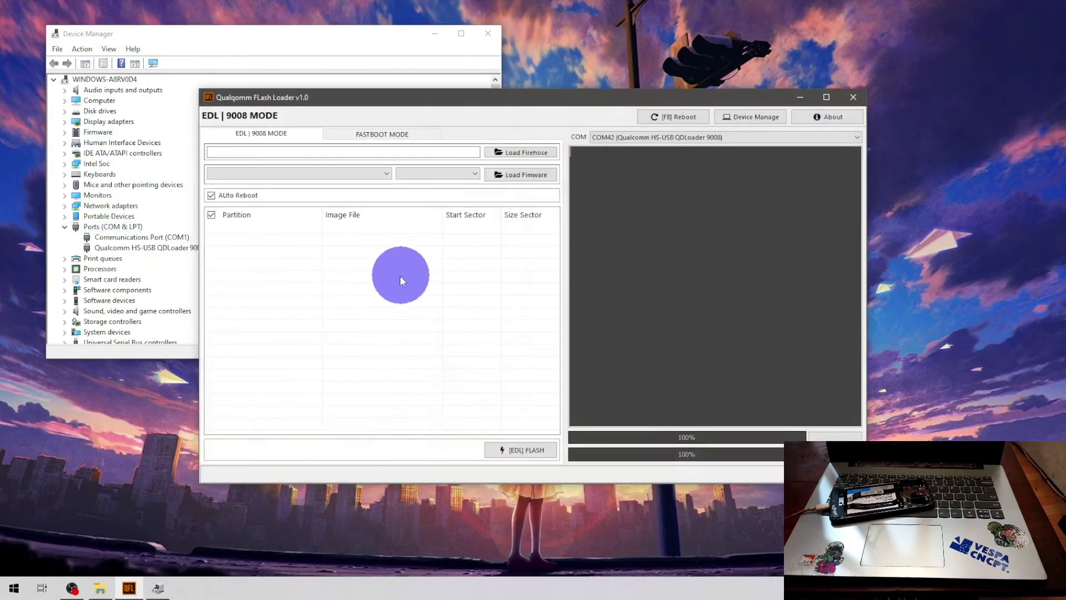
click(519, 153)
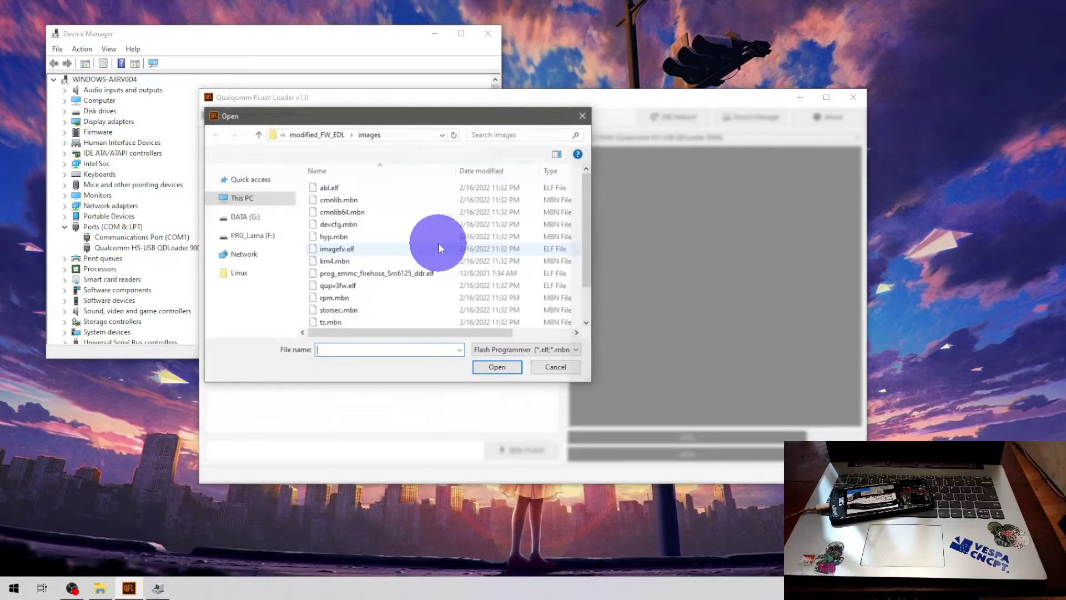
right_click(357, 349)
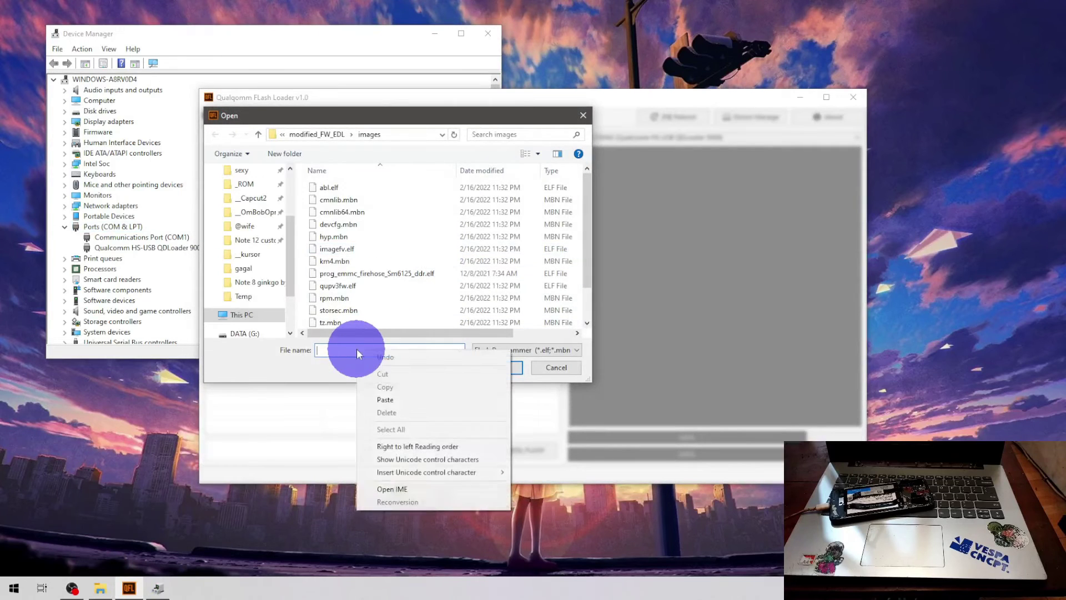
click(317, 136)
click(323, 135)
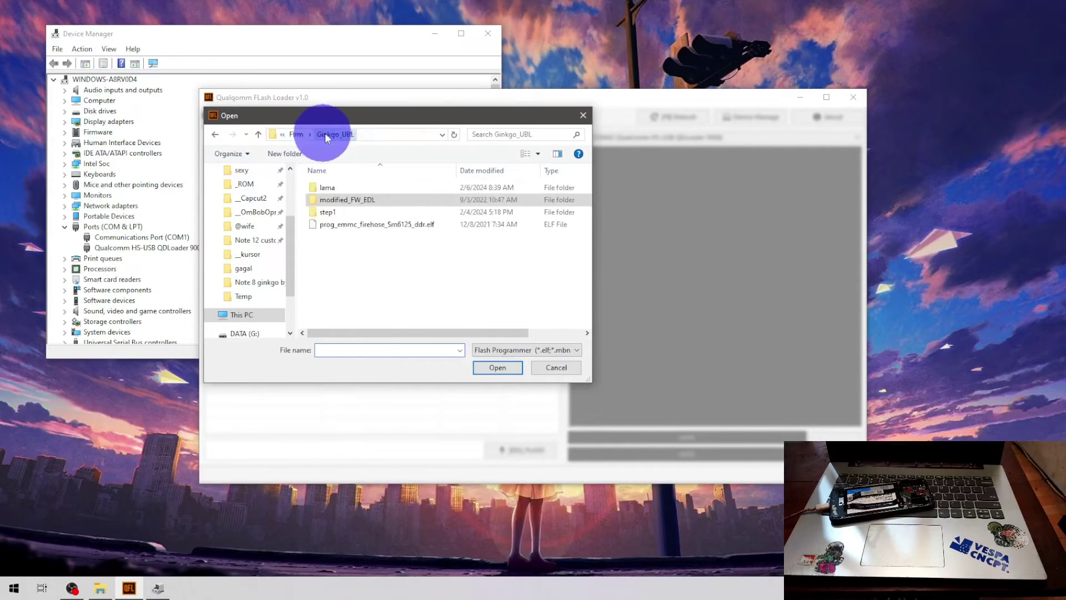
double_click(393, 222)
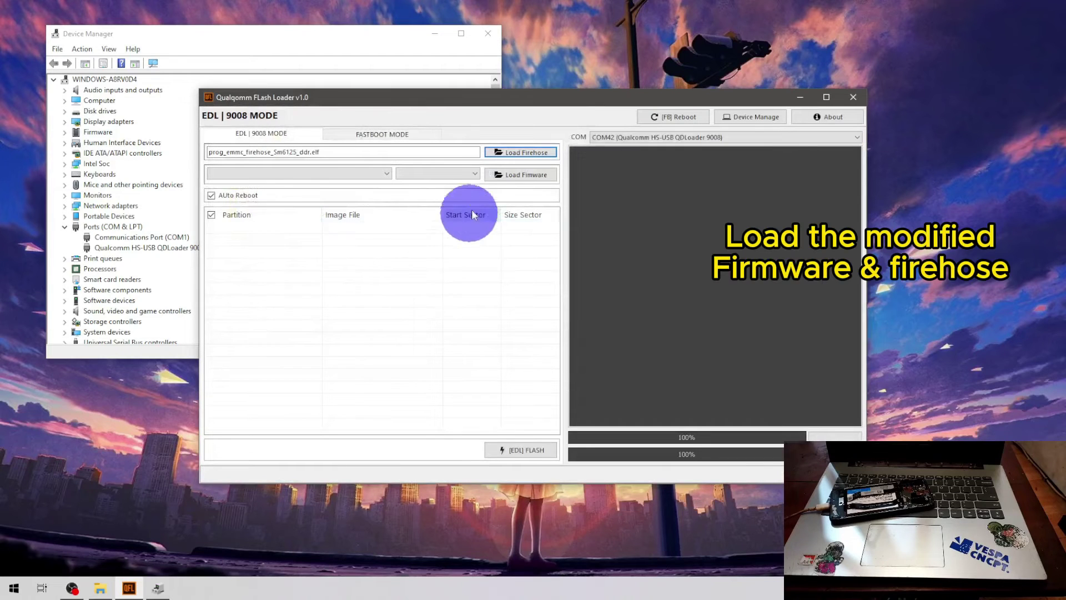
Load the modified_FW_EDL\images folder as the firmware so the partition list fills in
click(512, 176)
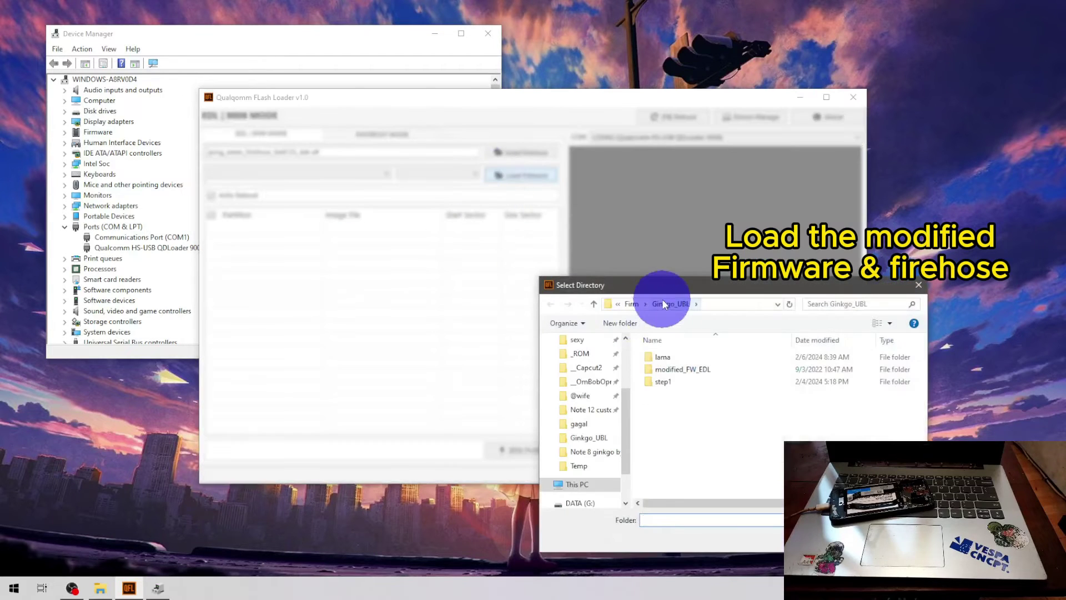
drag(658, 285, 348, 161)
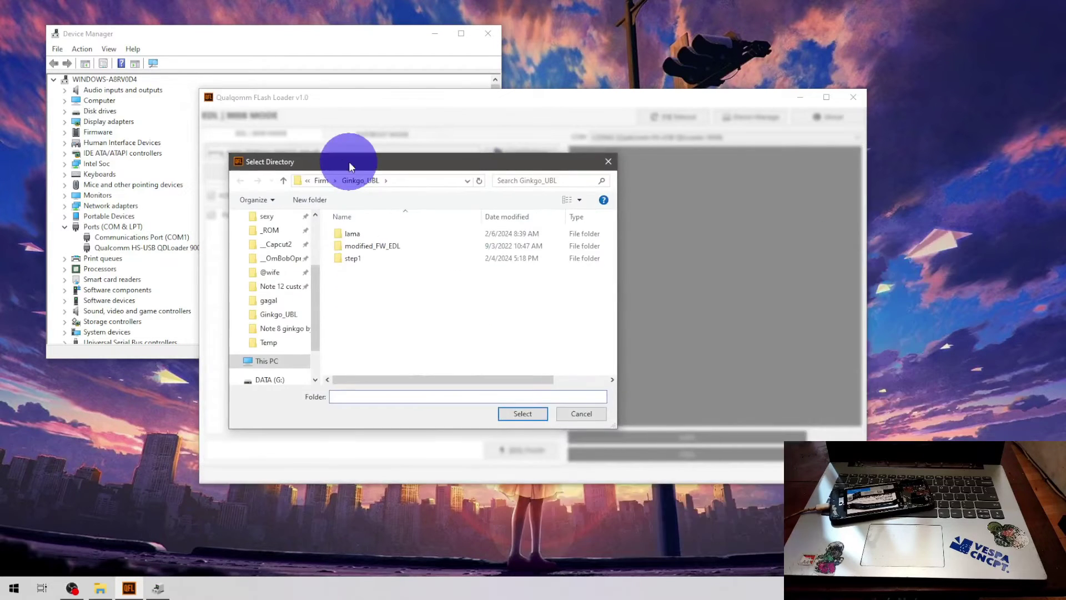
click(399, 245)
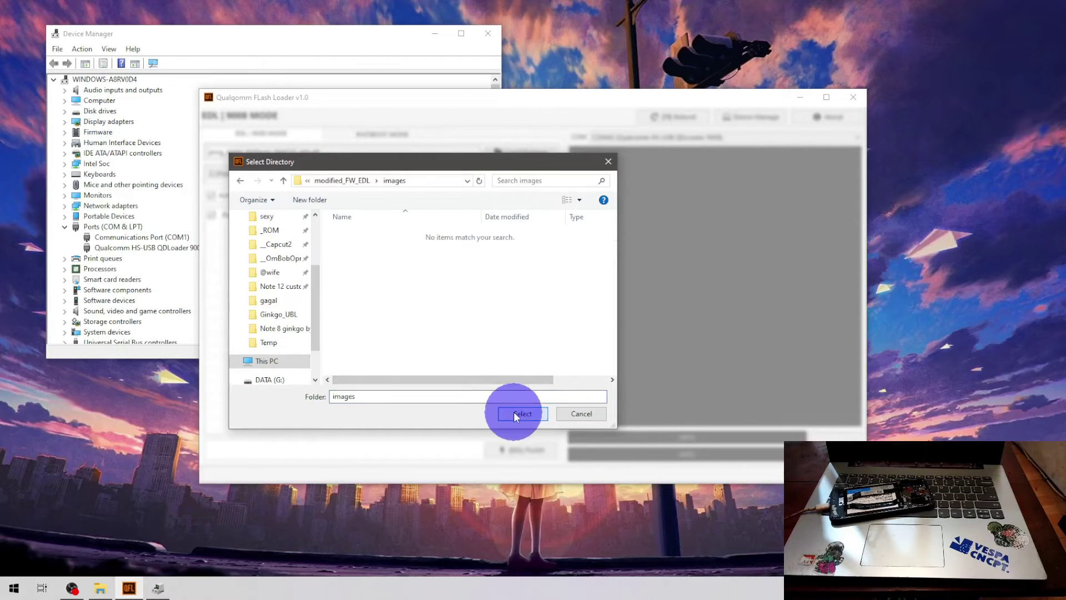
click(515, 413)
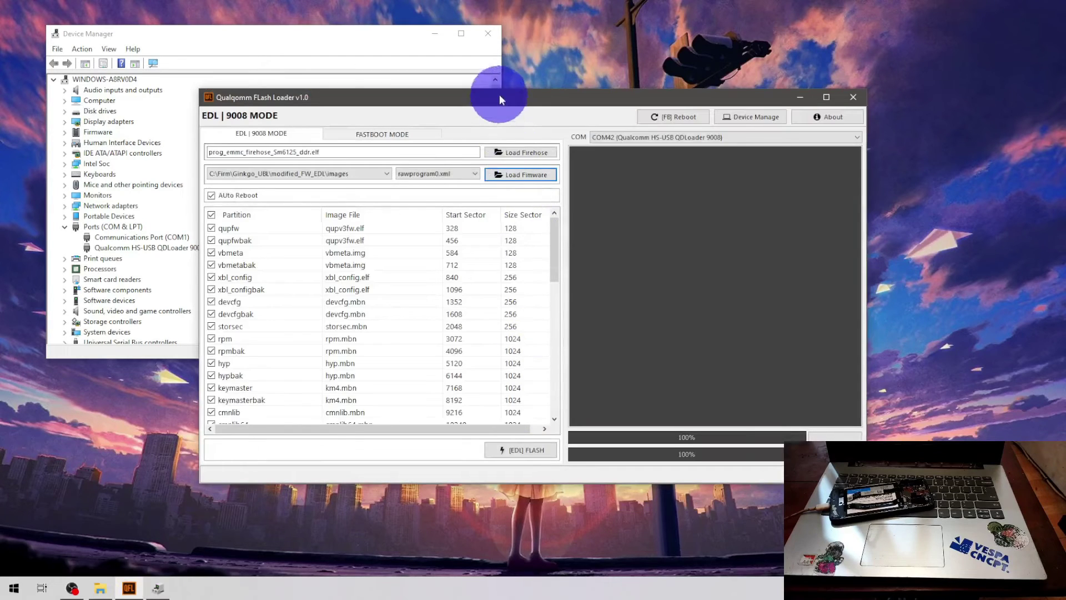
drag(505, 97, 503, 79)
scroll(404, 292, down, 5)
scroll(405, 292, up, 5)
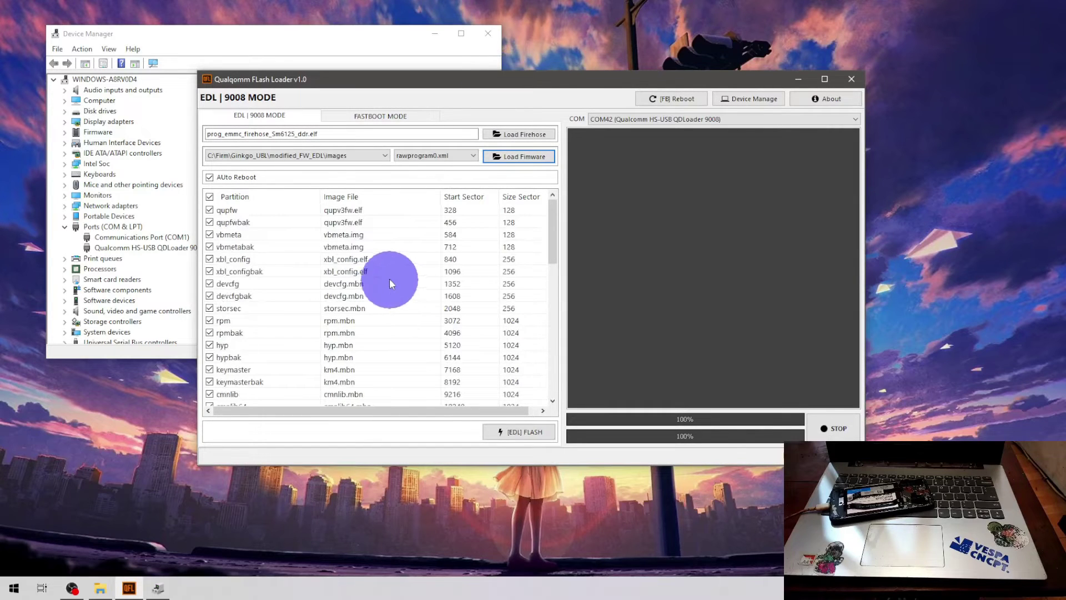
Start the [EDL] FLASH of the modified firmware and let it run to All Done
click(514, 433)
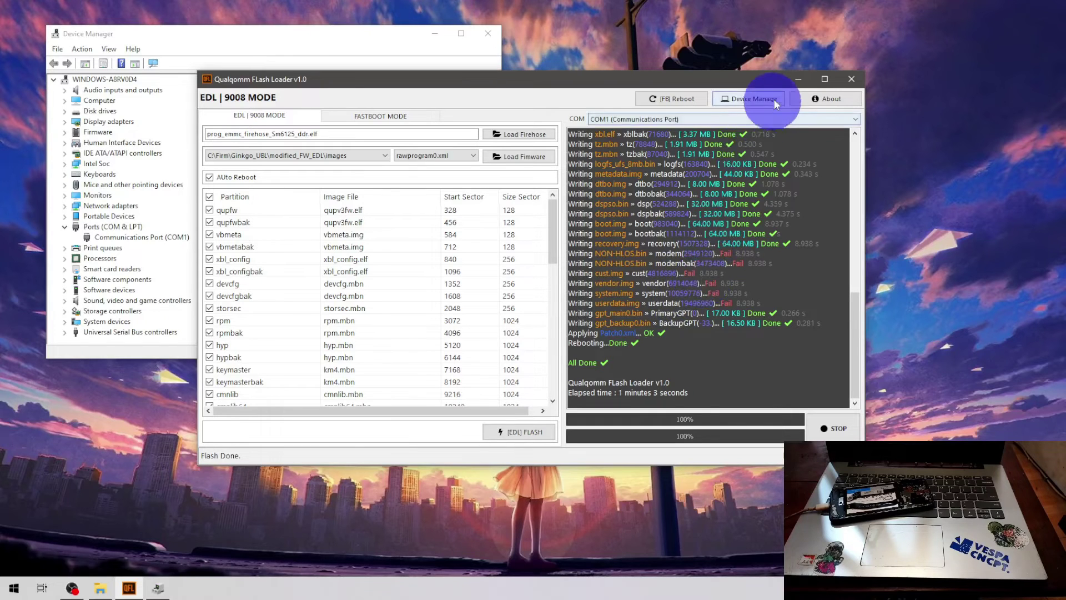
Minimize Flash Loader, launch a new PowerShell console, and reposition the Ginkgo folder window
click(798, 81)
click(14, 588)
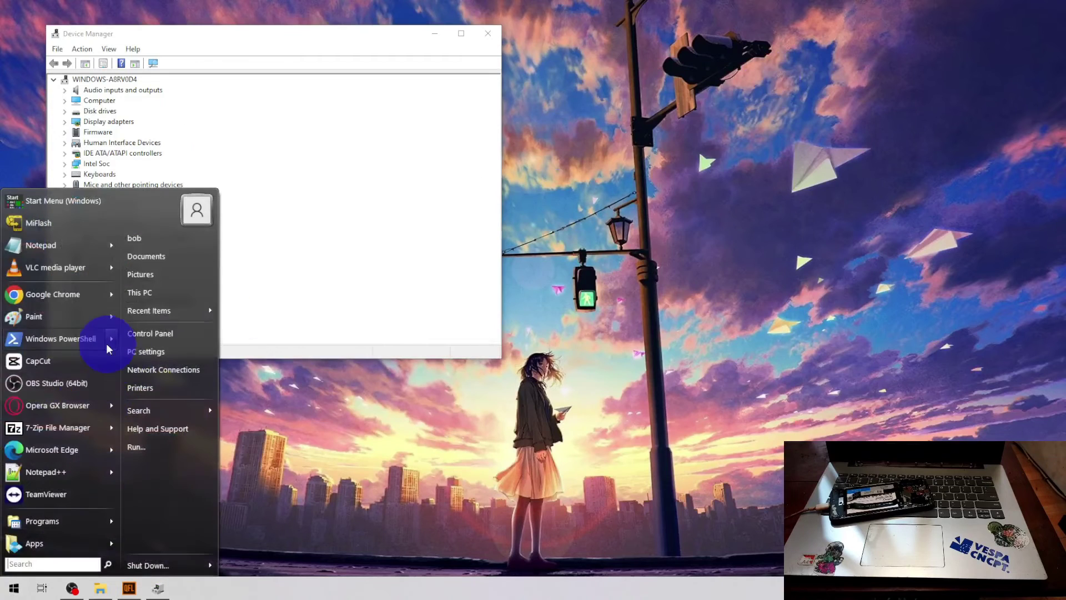
click(83, 338)
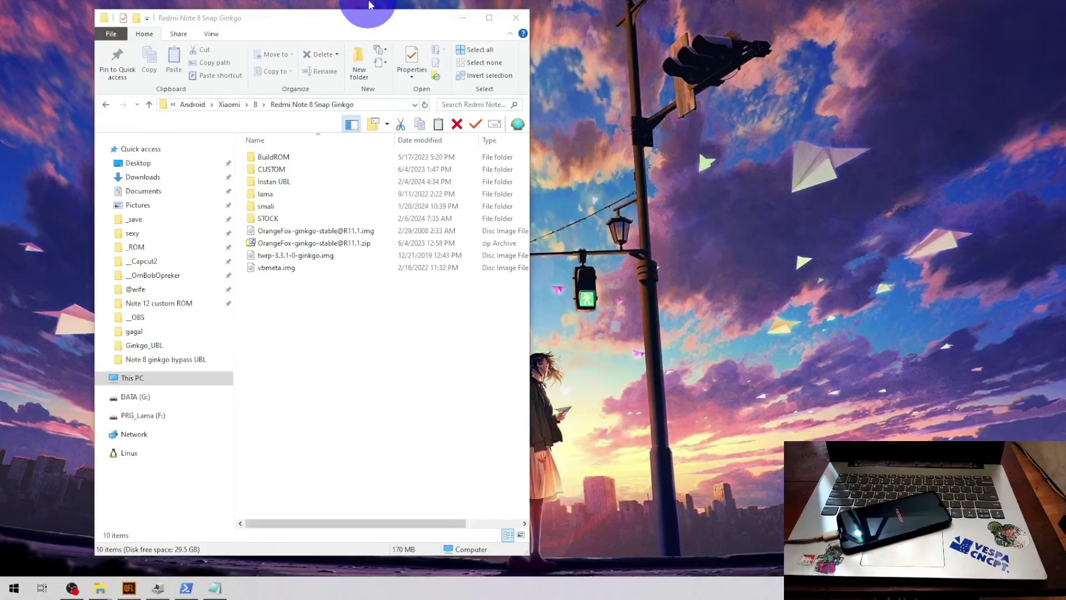
drag(370, 6, 329, 29)
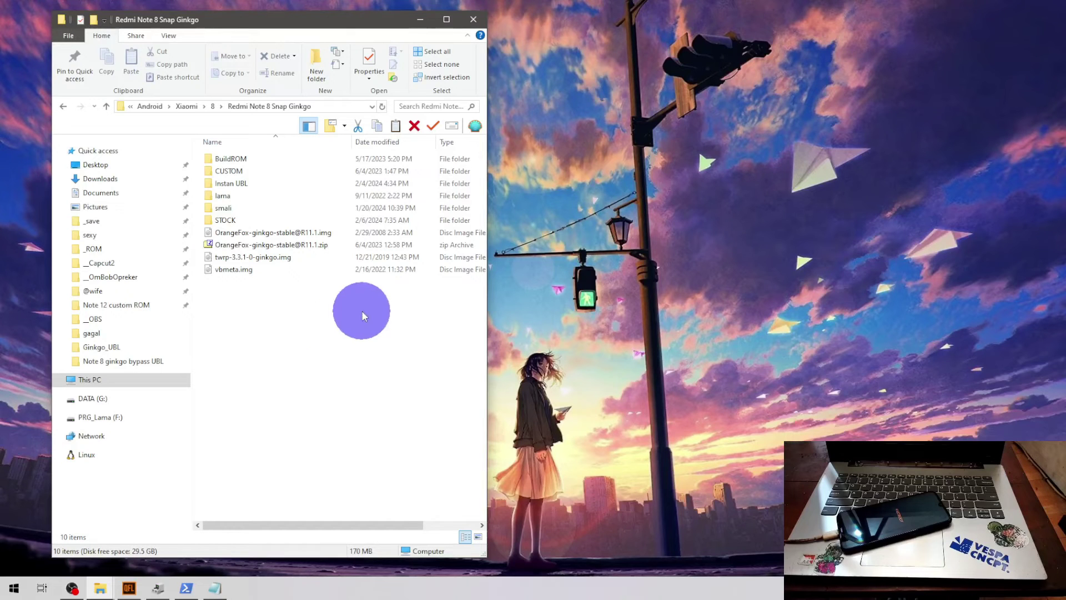
Copy 'fastboot devices' from the Notepad notes and run it in PowerShell
click(186, 588)
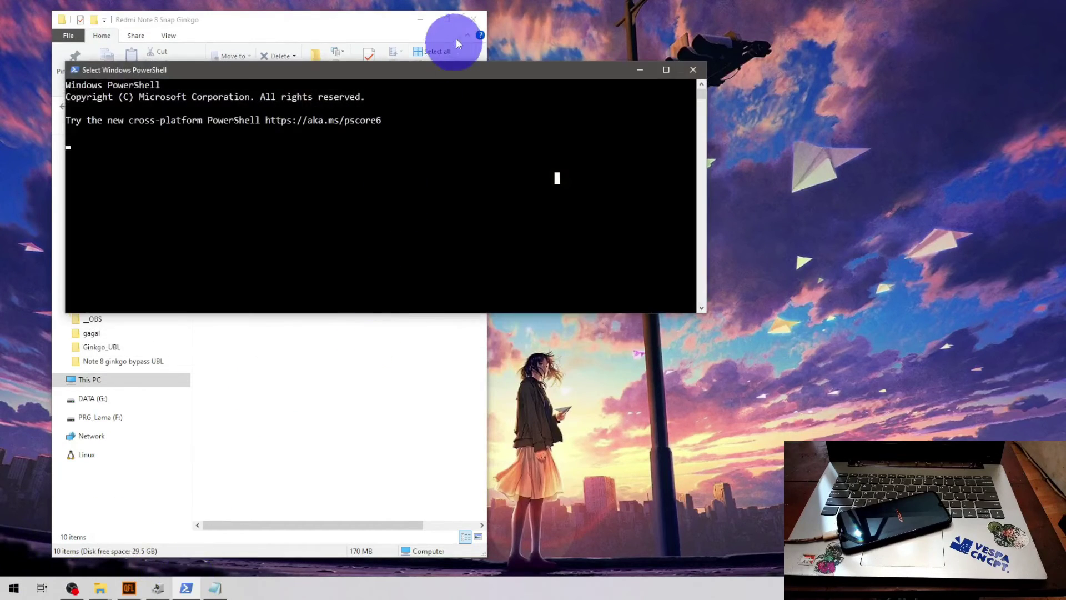
drag(466, 75, 731, 168)
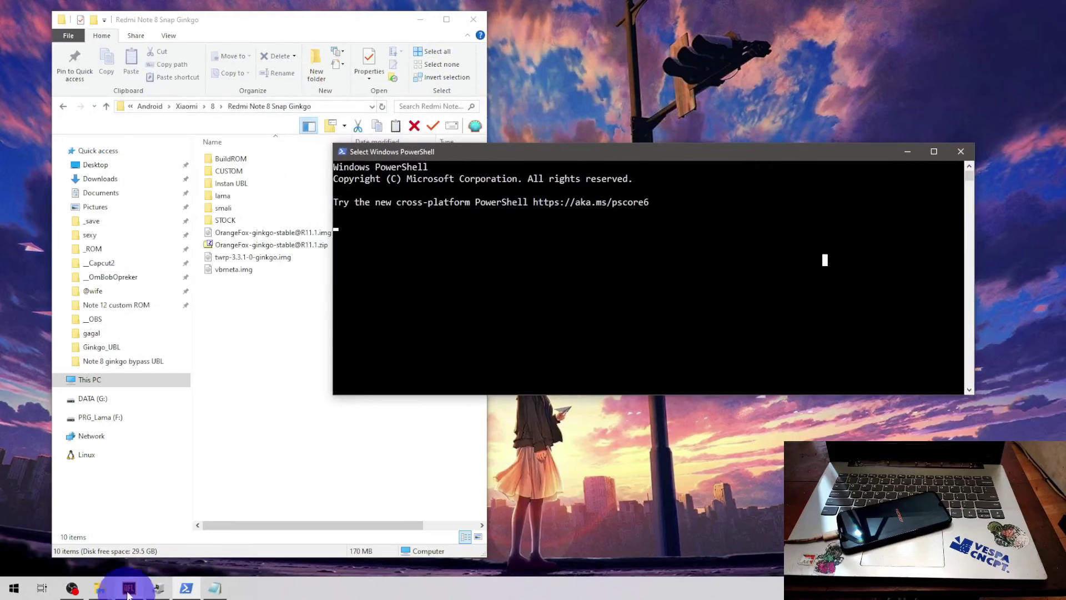
click(215, 588)
drag(228, 248, 155, 248)
right_click(213, 249)
click(261, 281)
click(552, 189)
key(Escape)
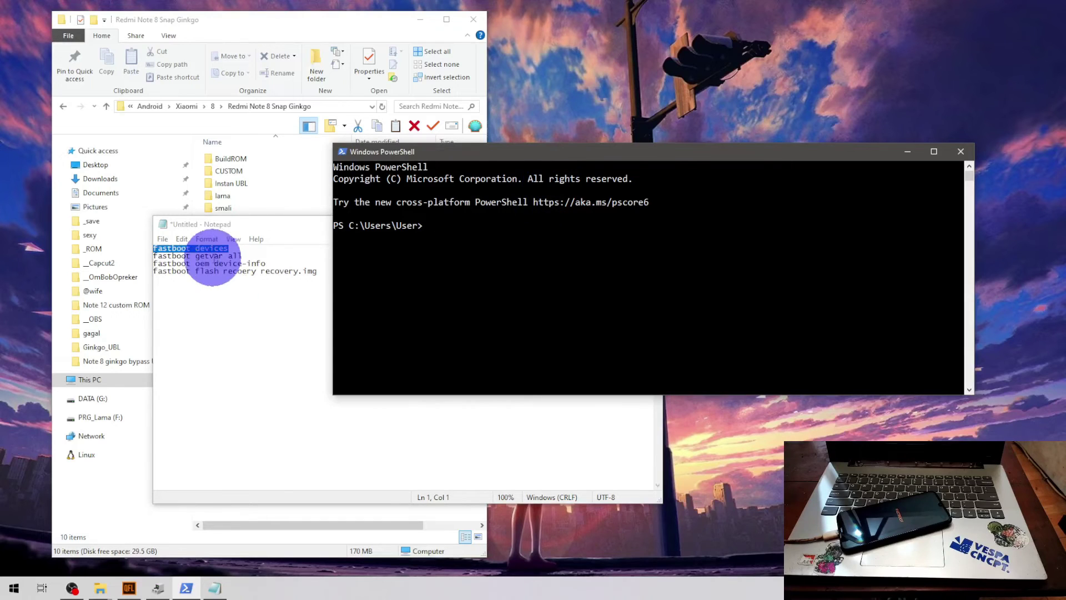
right_click(205, 250)
click(241, 289)
right_click(796, 242)
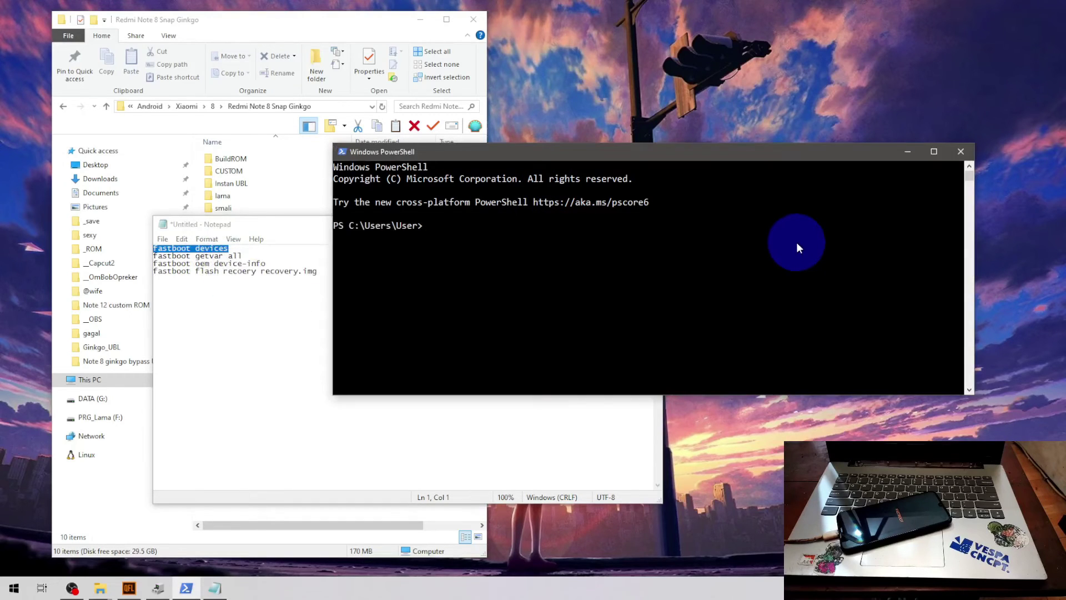
key(Return)
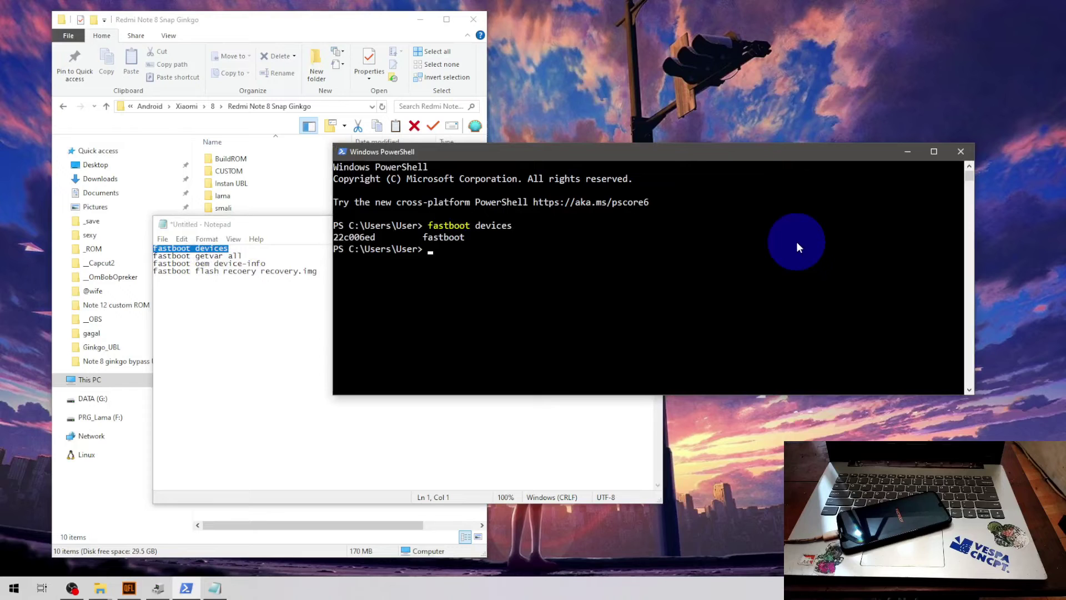
Copy and run 'fastboot getvar all' to read the ginkgo bootloader variables
drag(155, 256, 244, 256)
right_click(232, 261)
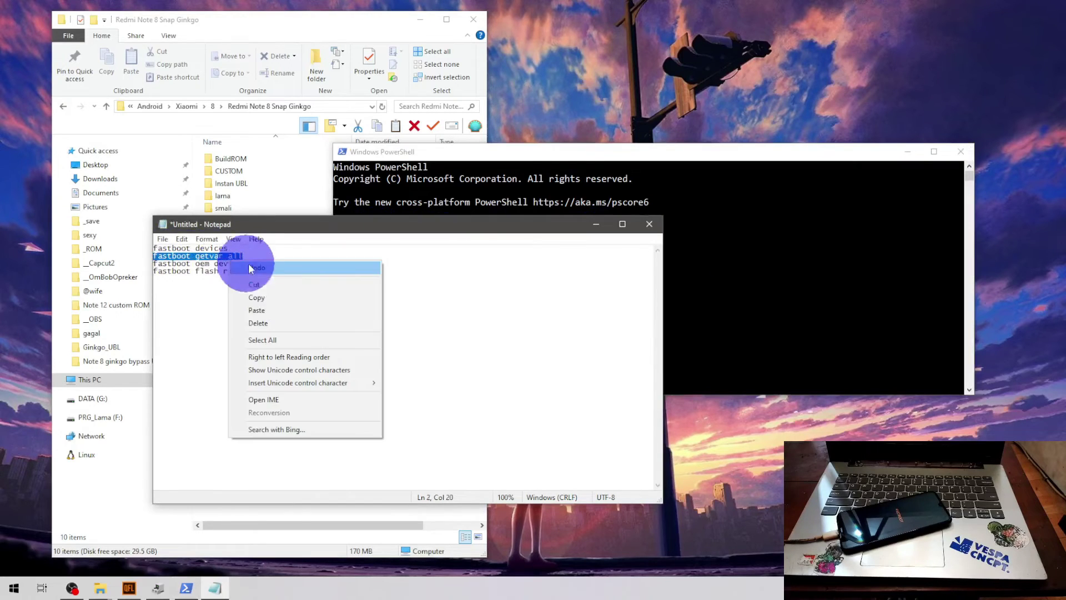
click(257, 297)
click(803, 228)
right_click(804, 228)
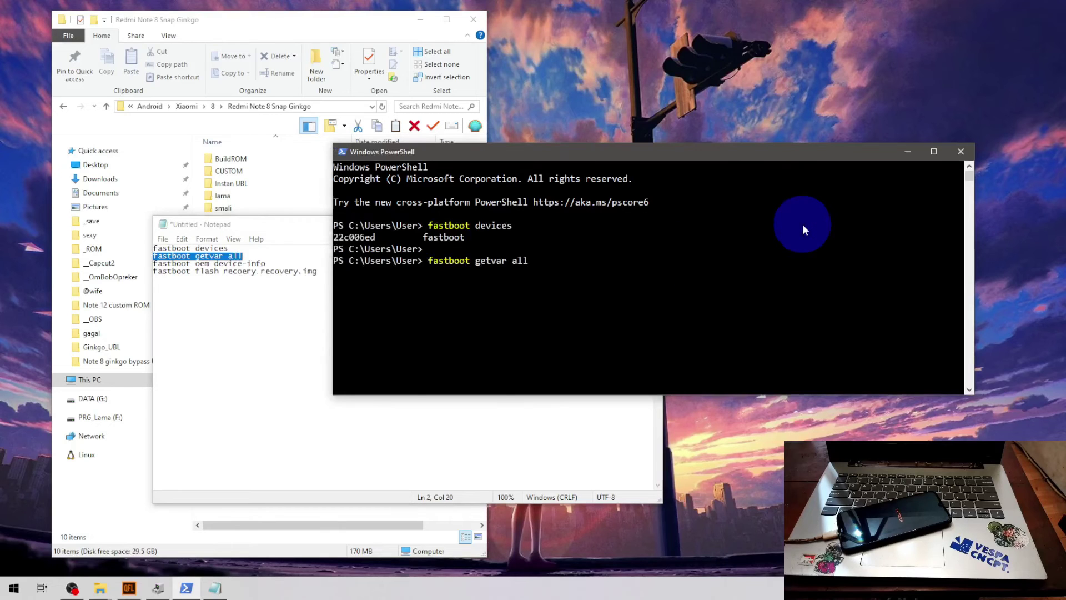
key(Return)
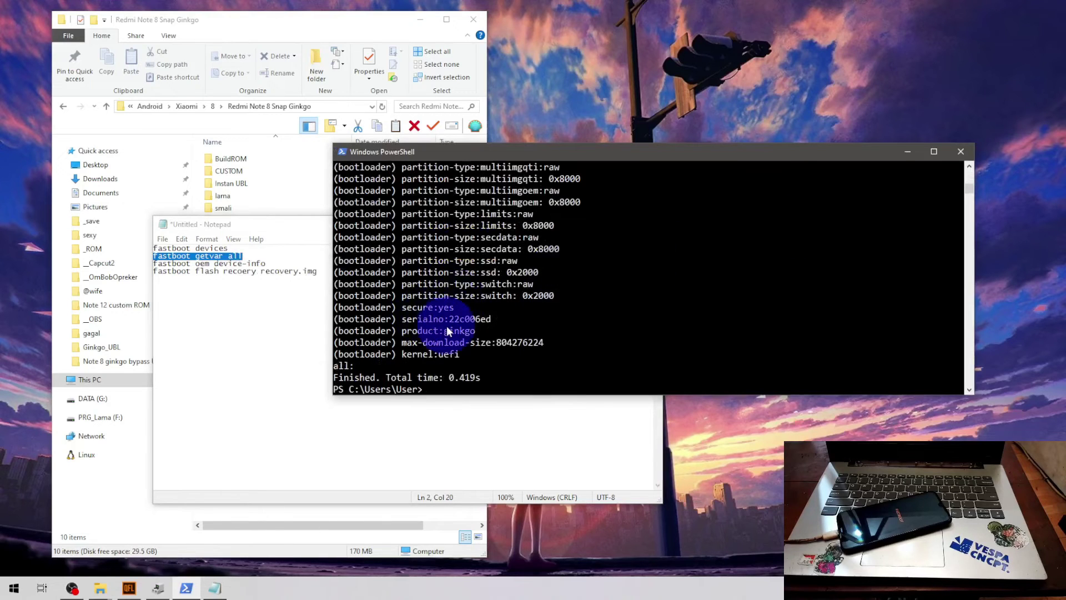
drag(449, 327, 472, 339)
Run 'fastboot oem device-info' and highlight the 'Device unlocked: true' result
click(278, 294)
drag(280, 265, 154, 265)
right_click(189, 267)
click(218, 302)
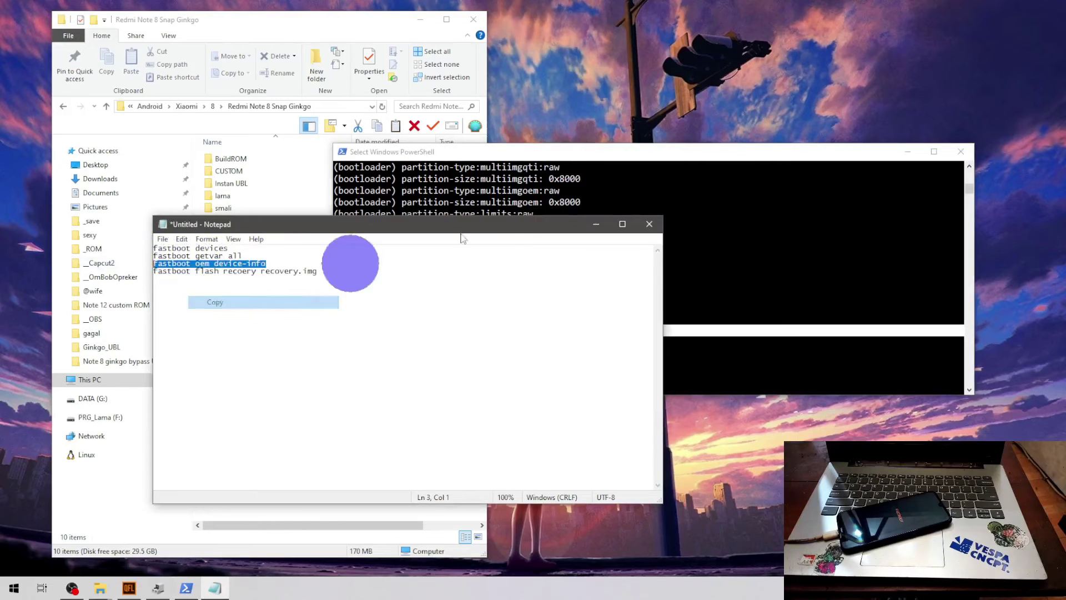
right_click(549, 193)
right_click(535, 212)
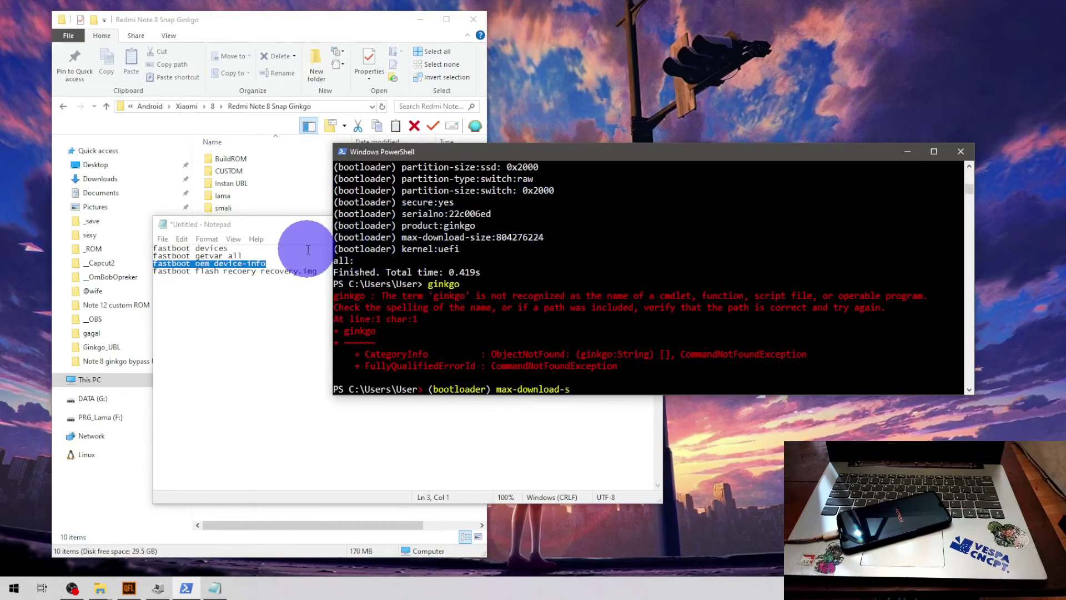
right_click(276, 264)
click(286, 298)
right_click(561, 181)
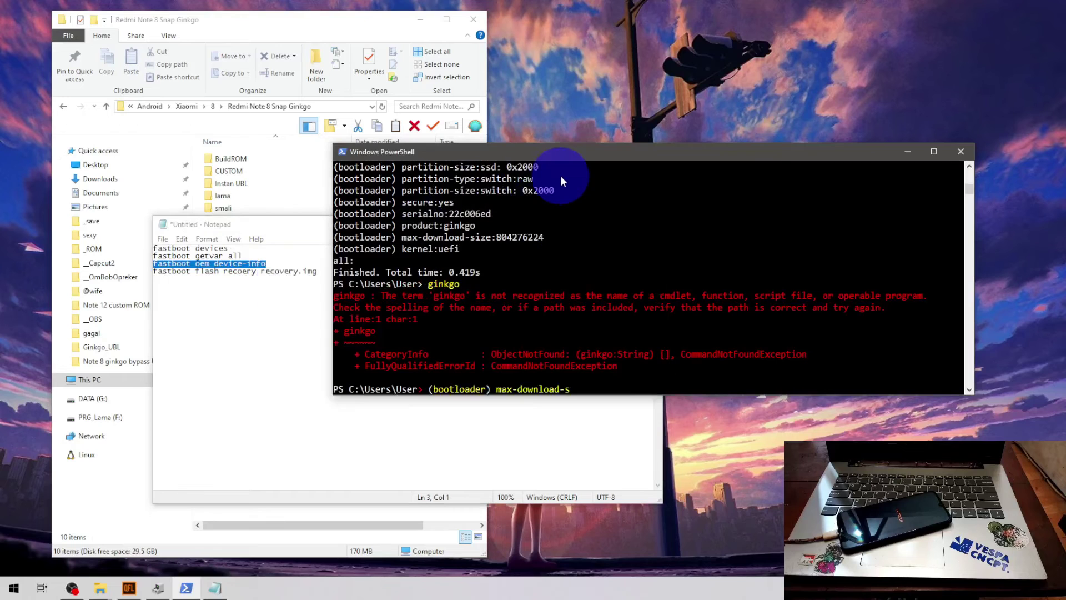
right_click(561, 177)
right_click(548, 196)
key(Return)
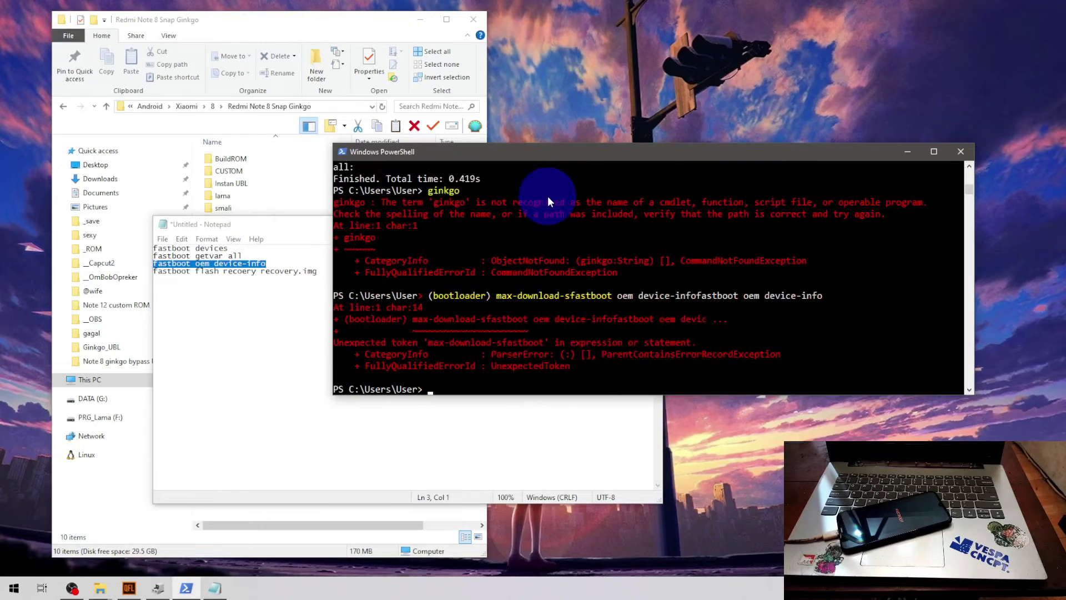
right_click(548, 195)
key(Return)
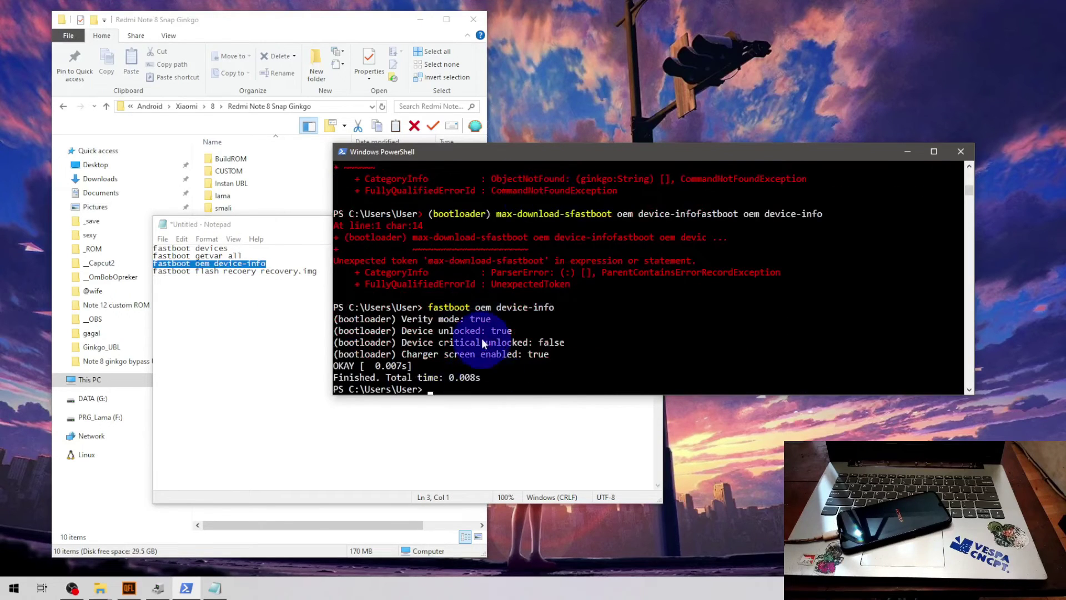
drag(405, 330, 505, 335)
click(405, 332)
Paste the 'fastboot flash recovery' command from the notes into PowerShell
drag(403, 331, 513, 343)
click(302, 281)
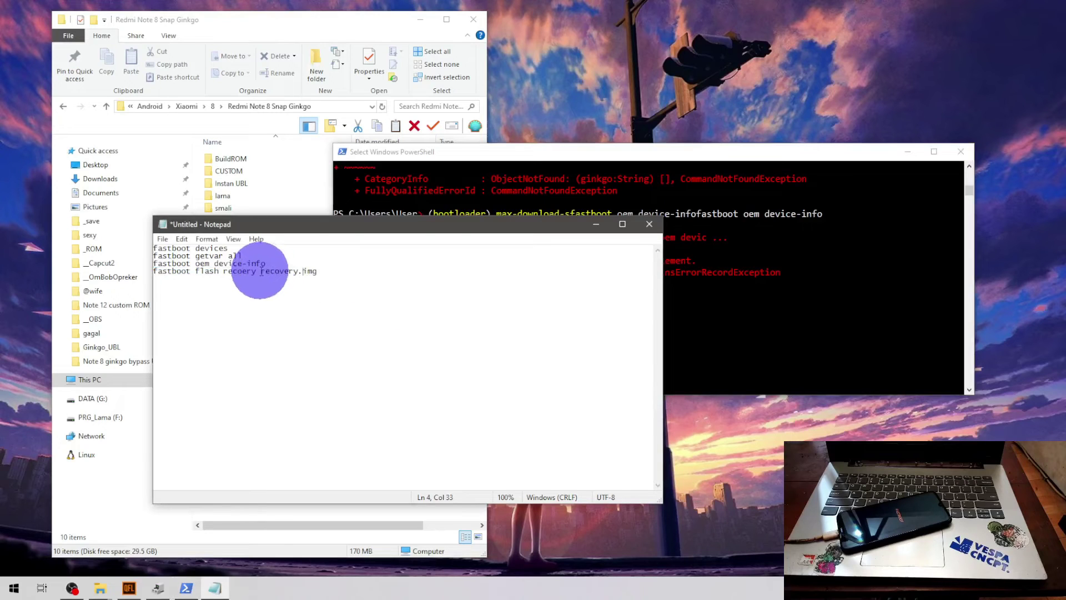
drag(261, 271, 146, 271)
right_click(199, 272)
click(229, 311)
click(600, 227)
right_click(531, 254)
right_click(531, 254)
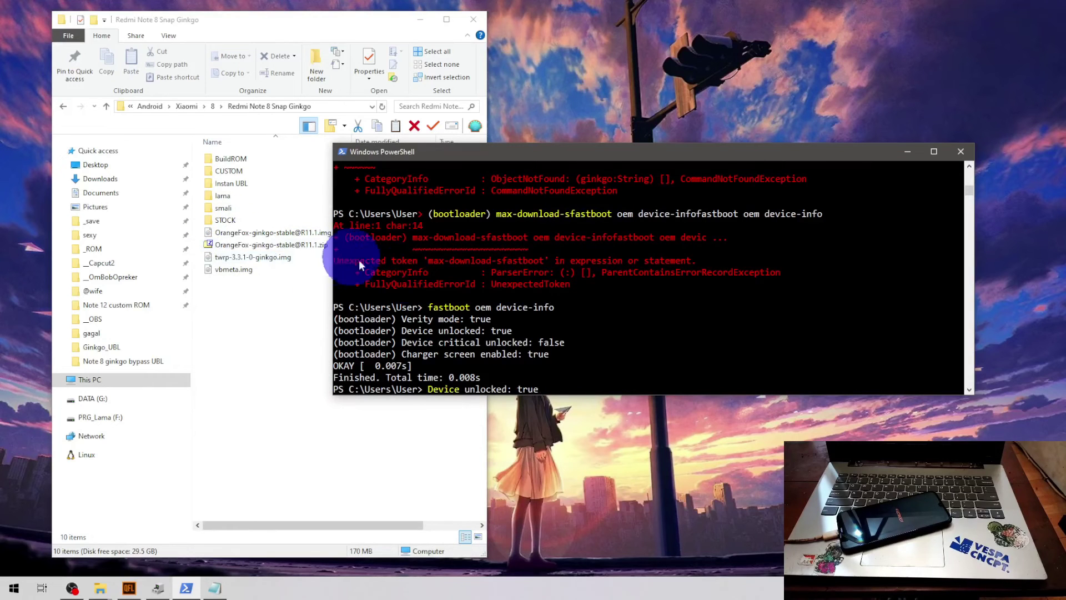
key(Escape)
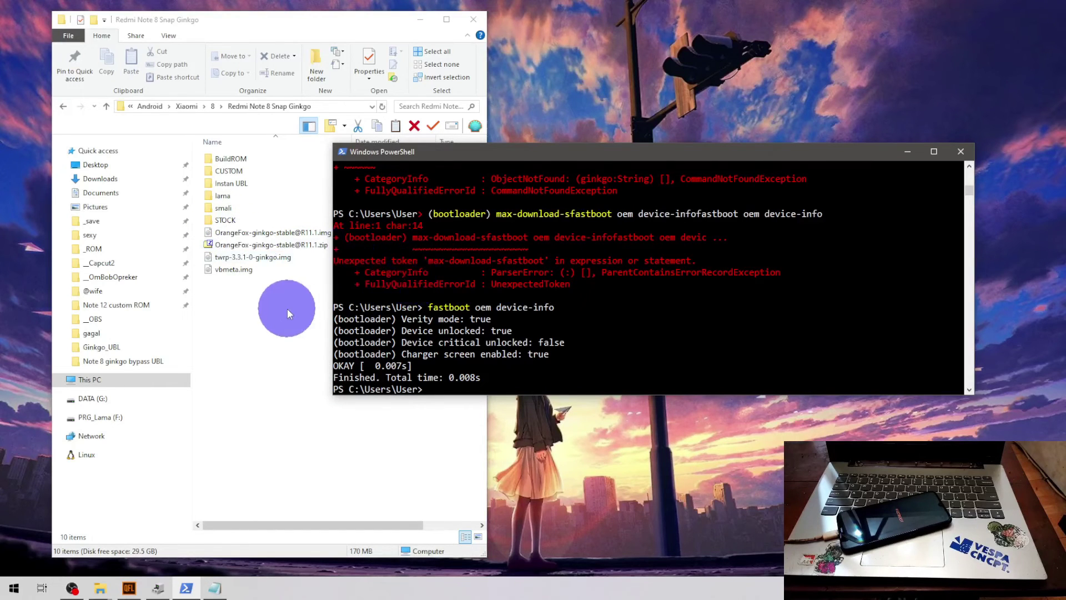
key(alt+Tab)
click(809, 298)
right_click(809, 298)
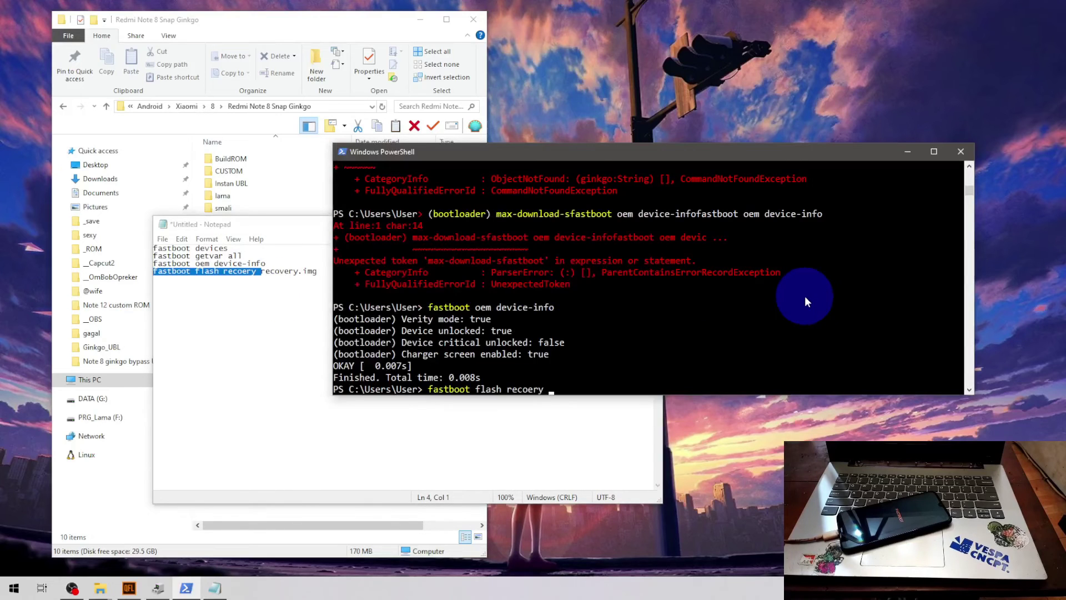
click(312, 347)
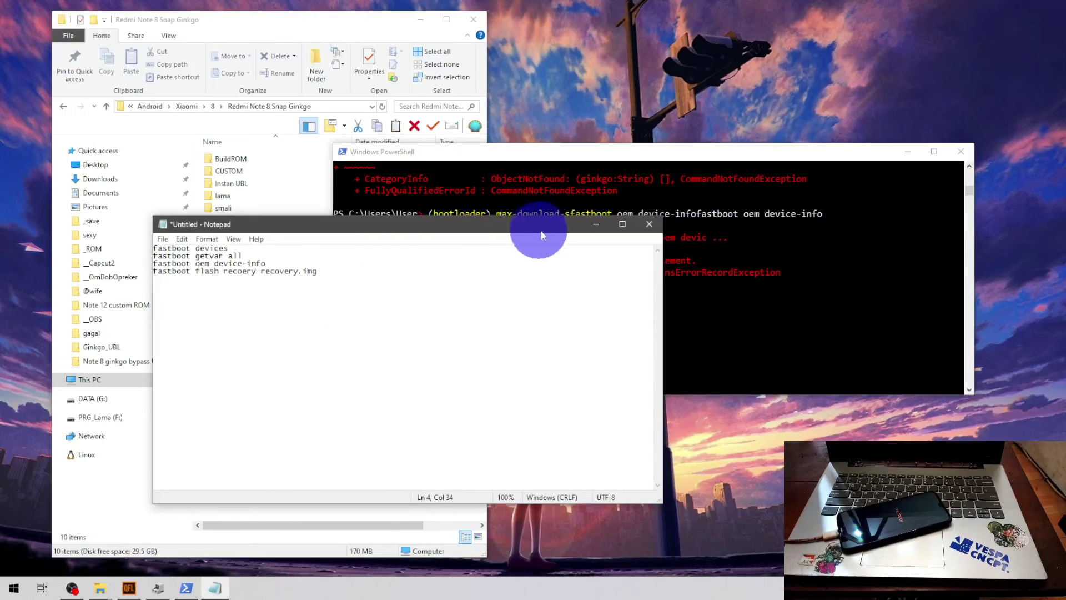
click(596, 225)
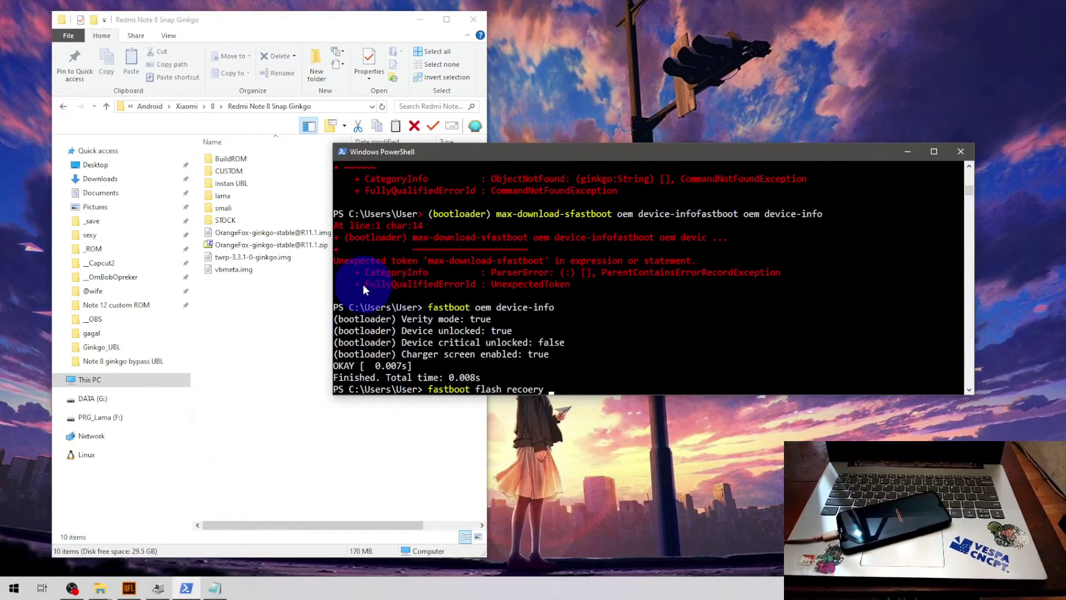
key(BackSpace)
key(BackSpace)
key(BackSpace)
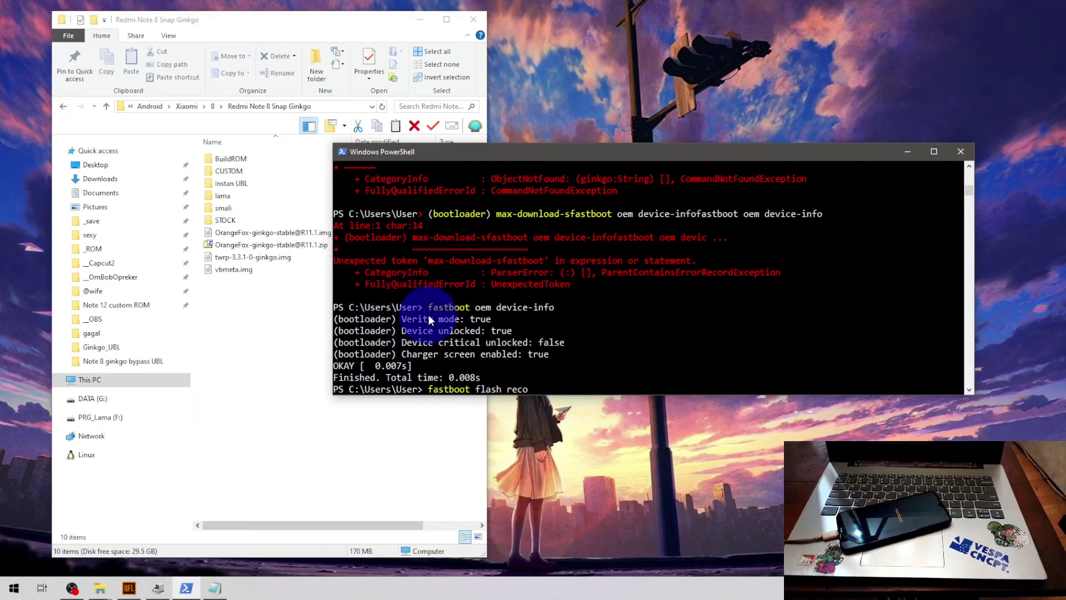
text(very)
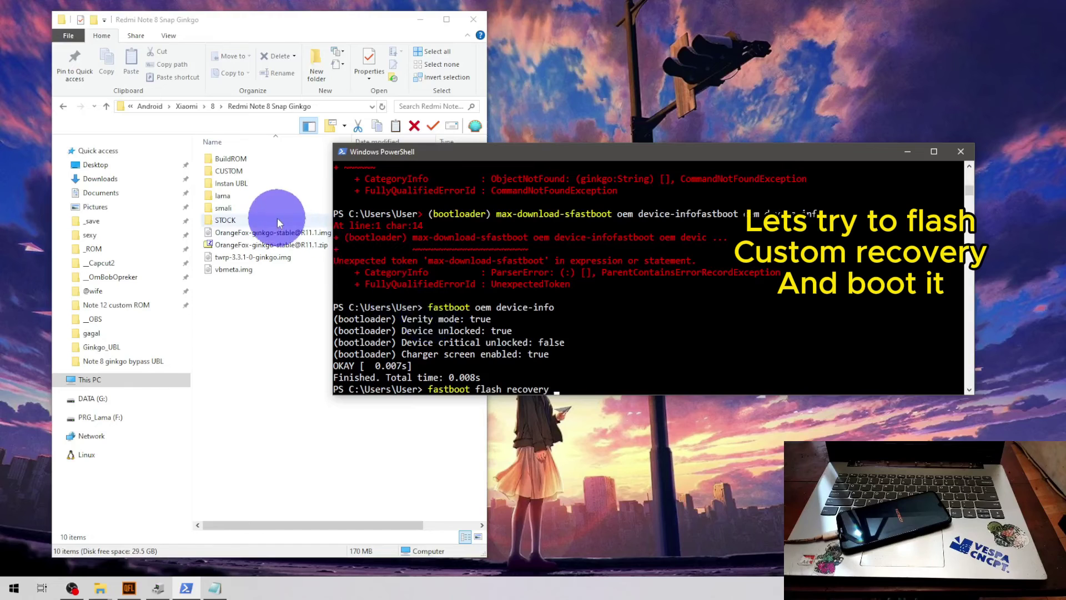
drag(276, 233, 599, 276)
key(Return)
key(Return)
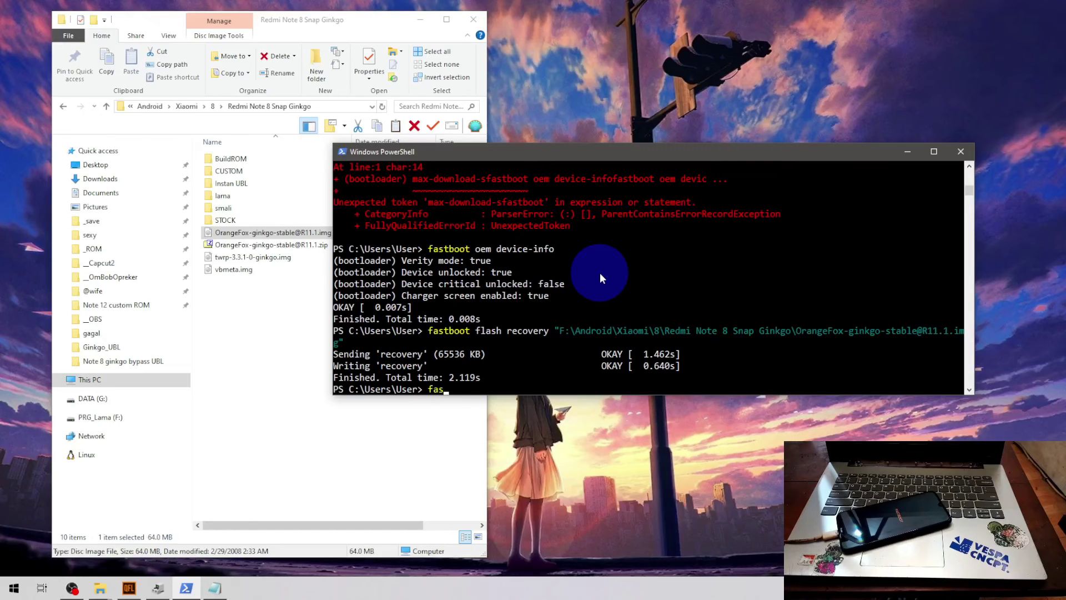
text(reboot)
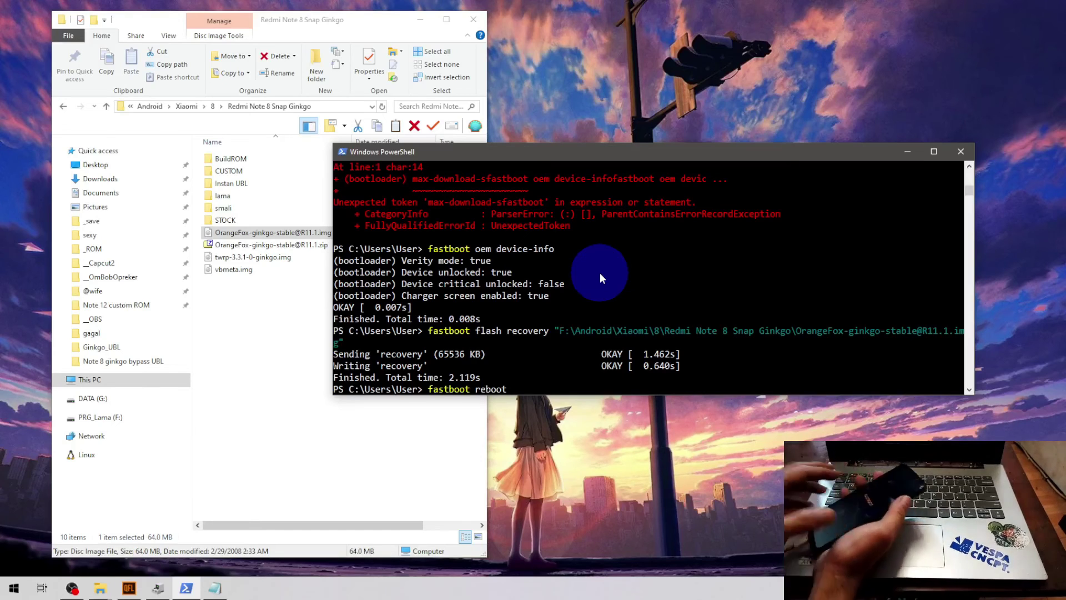
key(Return)
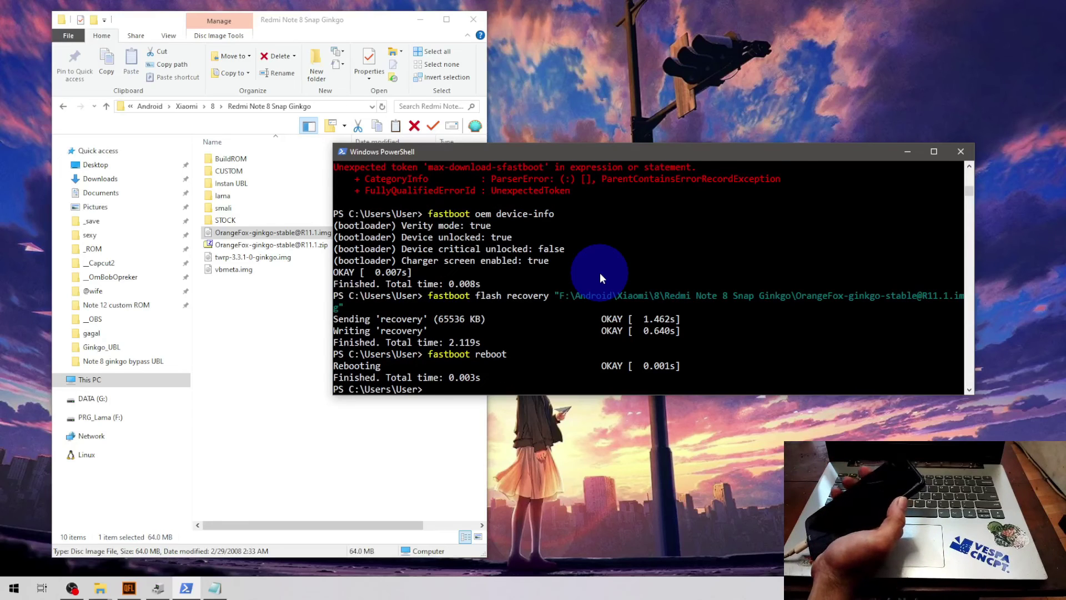